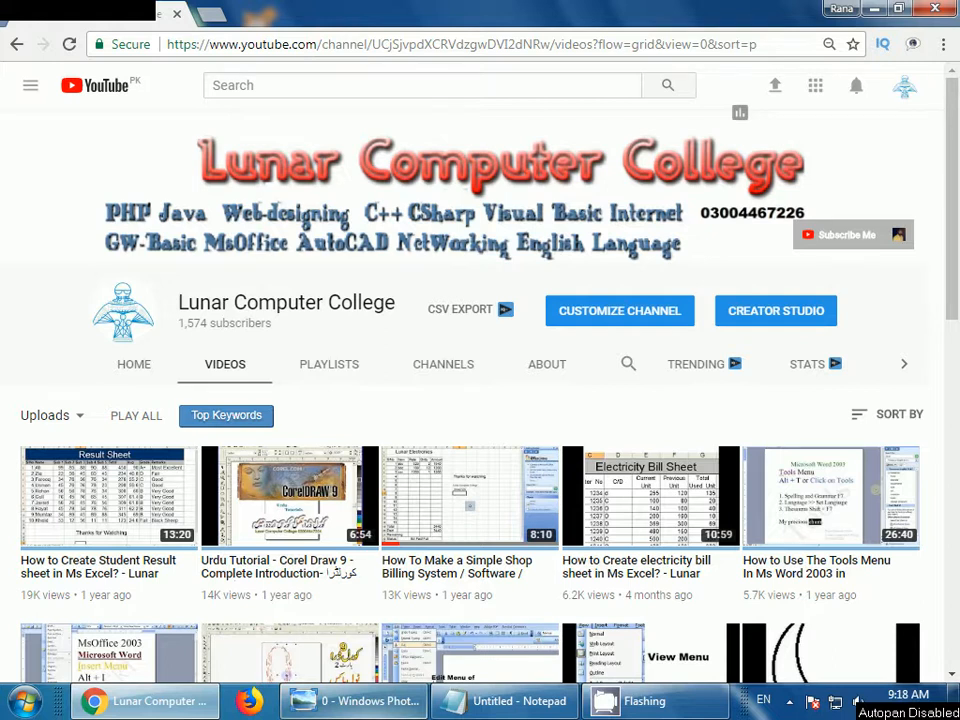
- View the YouTube course image in Windows Photo Viewer and return to the channel page in Chrome
key(alt+Tab)
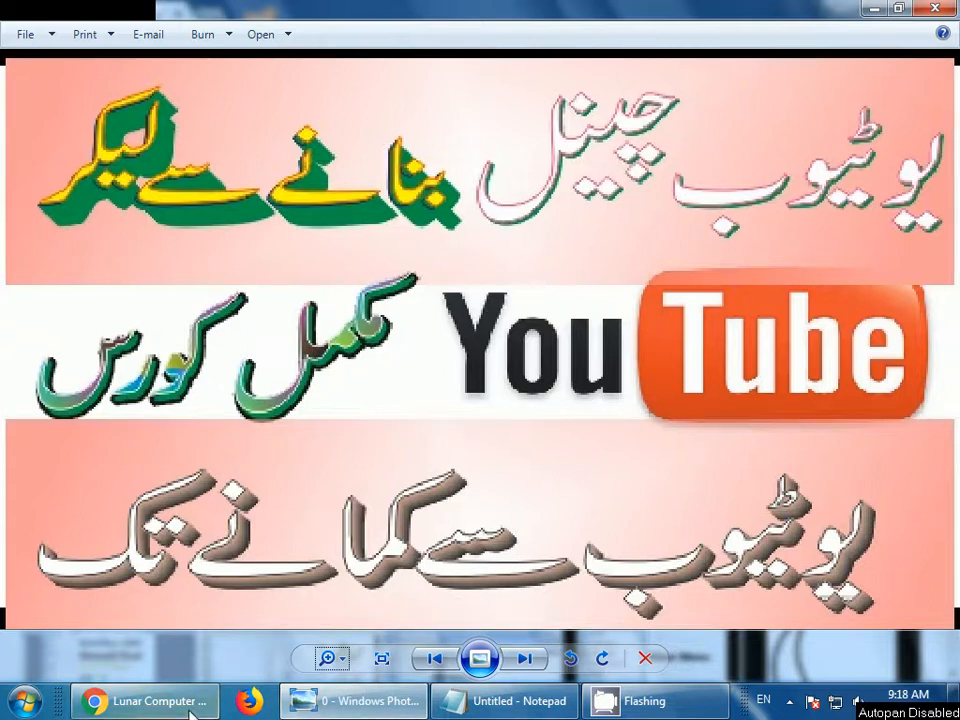
click(140, 701)
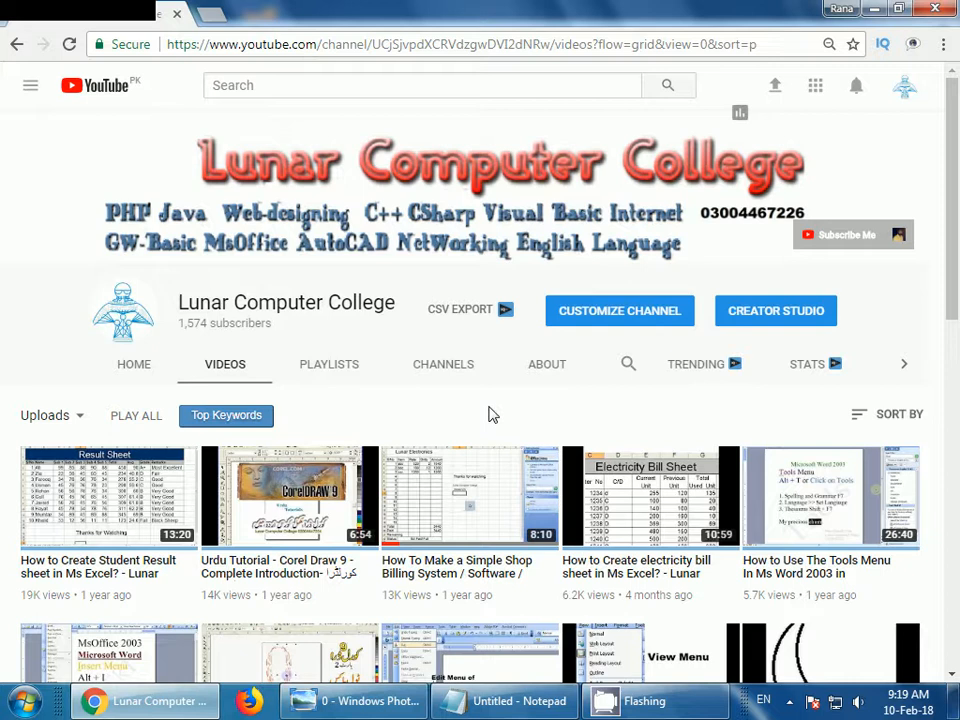
- Switch to Notepad and add the list item "1. Mobile Phone CAM" below the heading "Start Making videos ..."
click(455, 700)
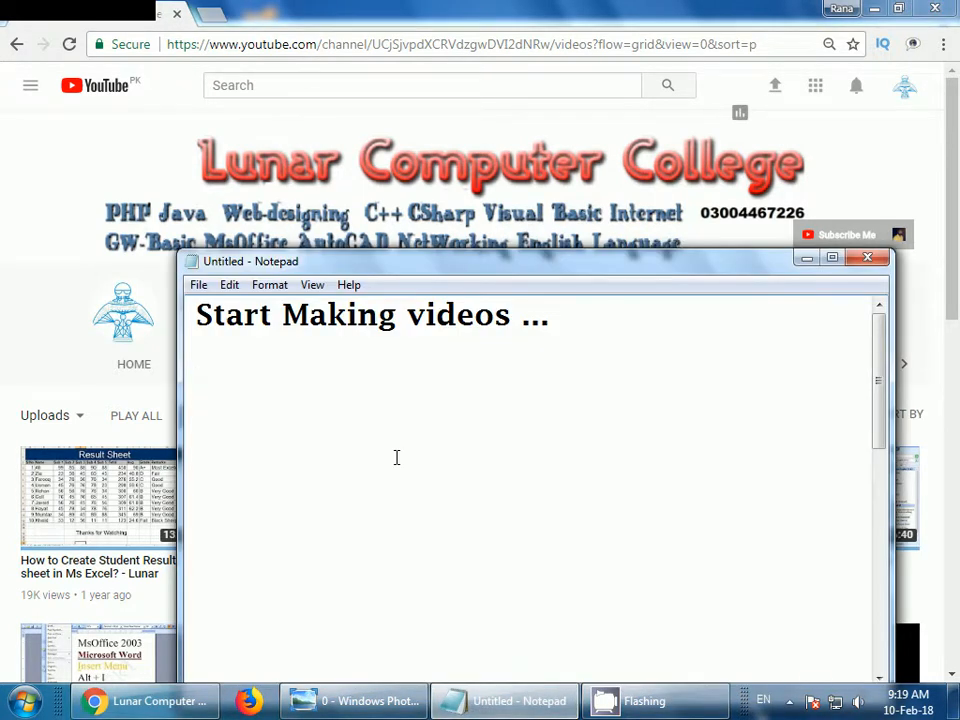
key(Return)
text(1.)
text(Mobile )
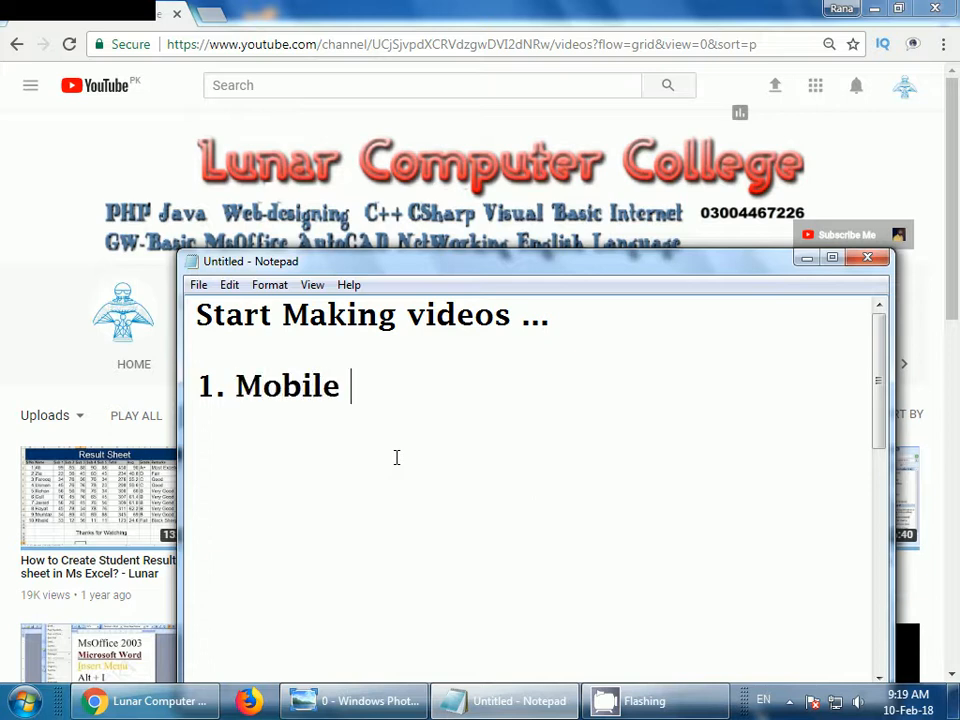
text(Phone )
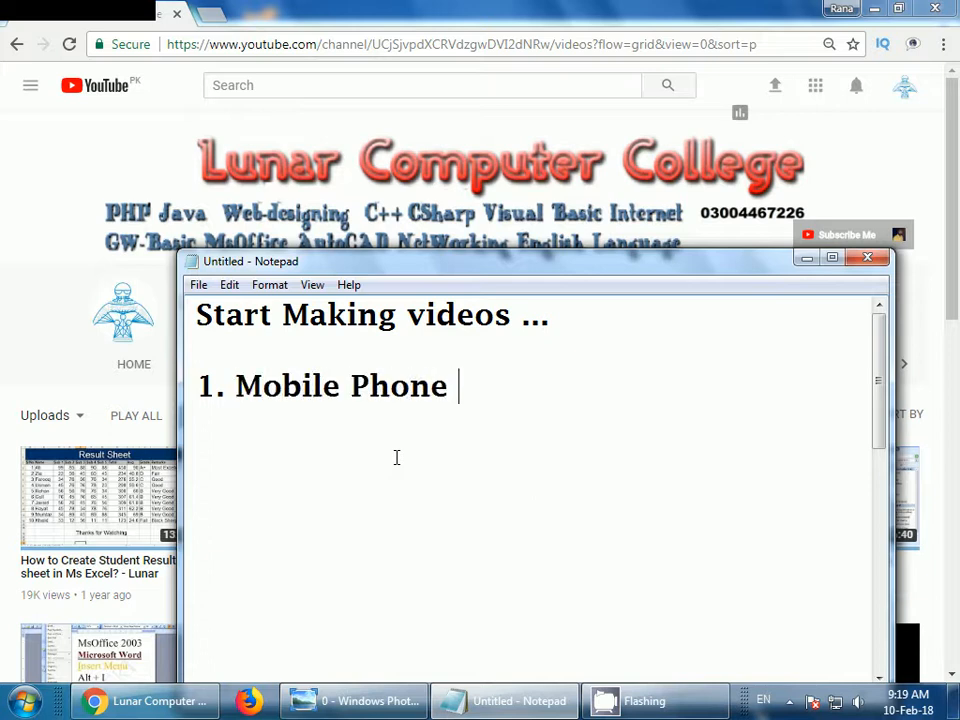
text(CAM)
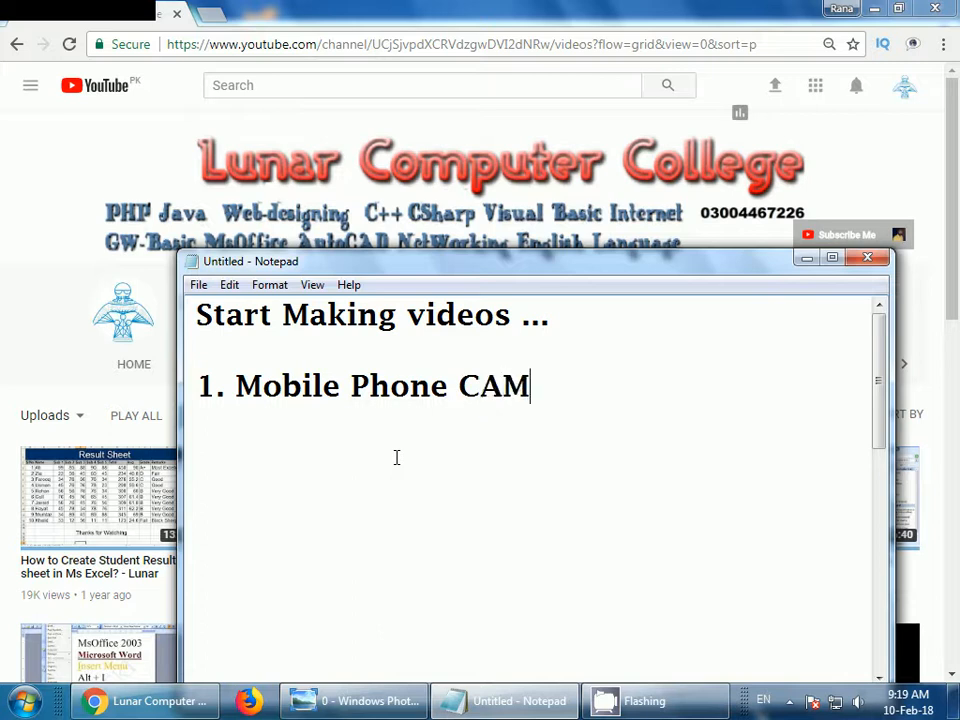
- Add the list item "2. Handi CAM" and delete surplus blank lines above "CamStudio Recorder v2.7"
key(Return)
text(2. Handi CA)
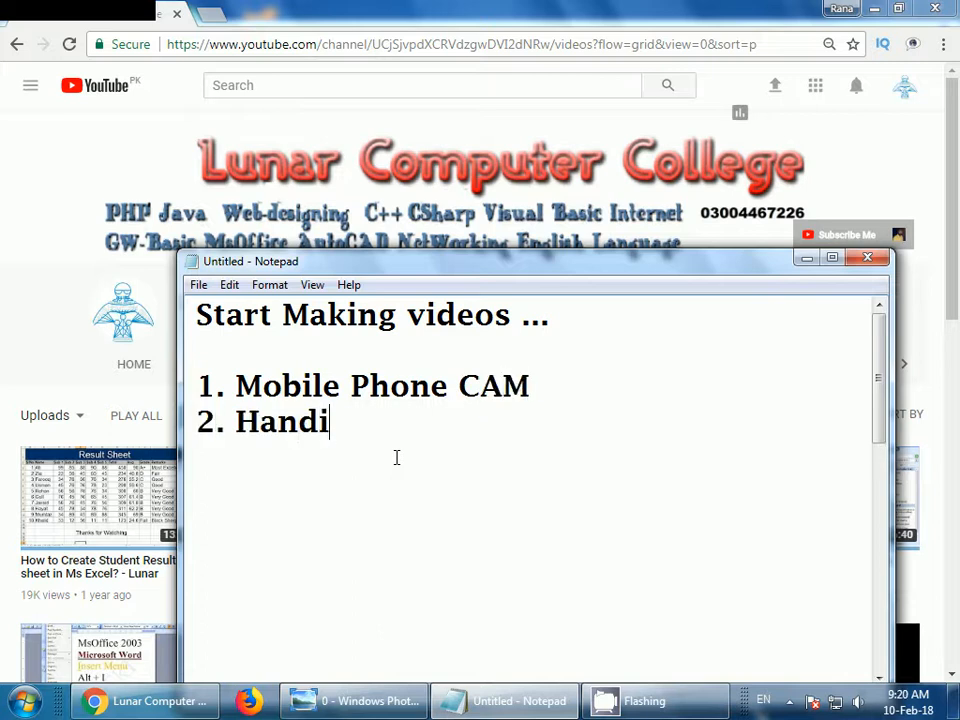
text(M)
key(Return)
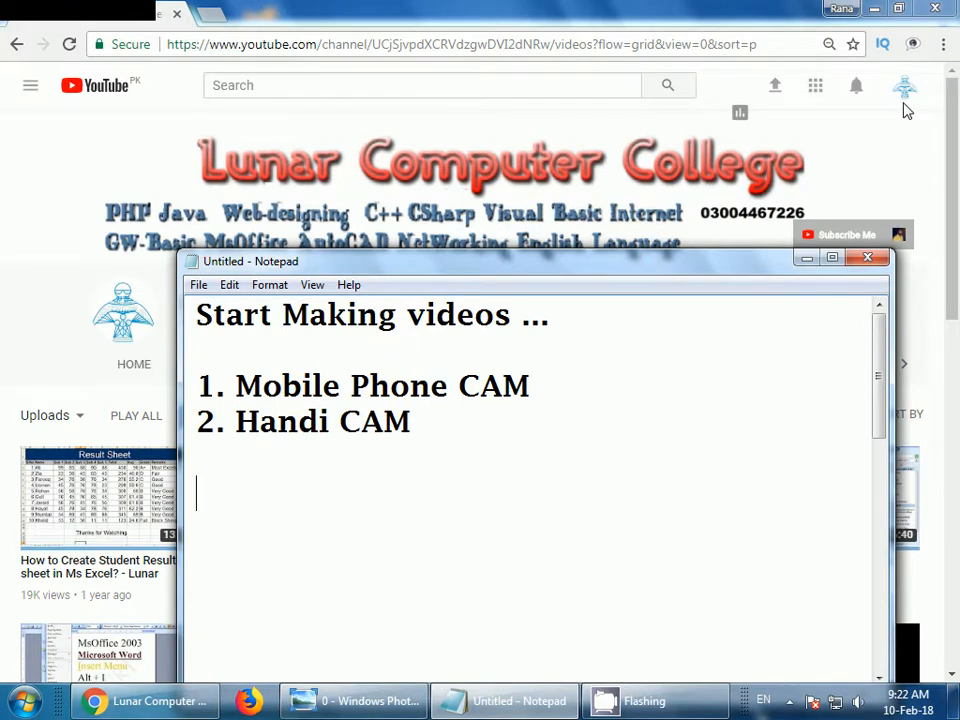
key(Delete)
key(Delete)
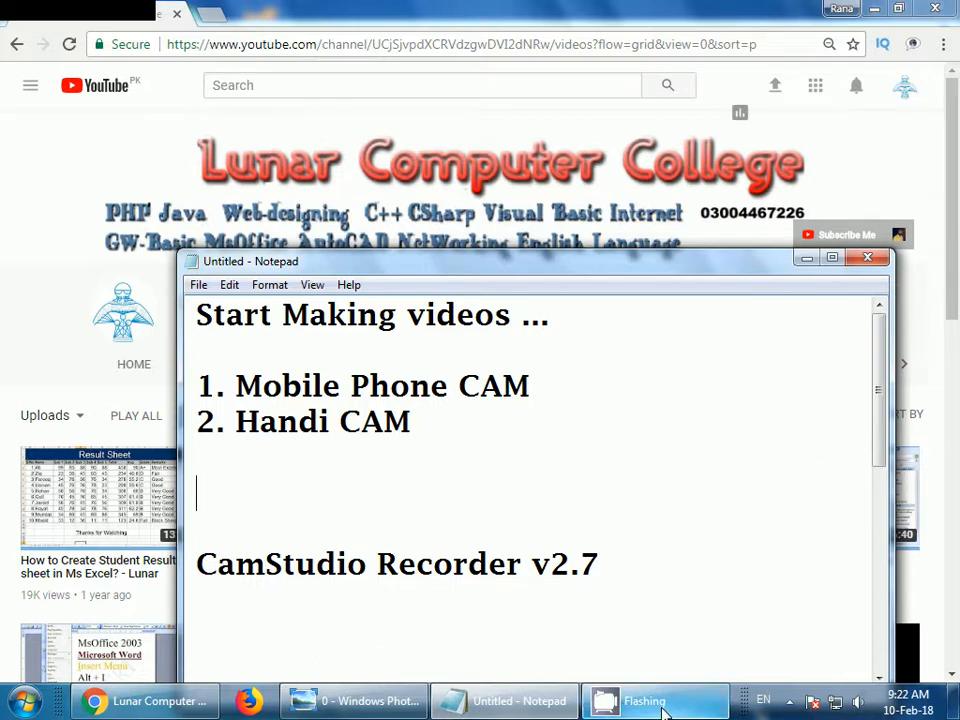
- Bring up the CamStudio recorder window and position it over the notes
click(789, 703)
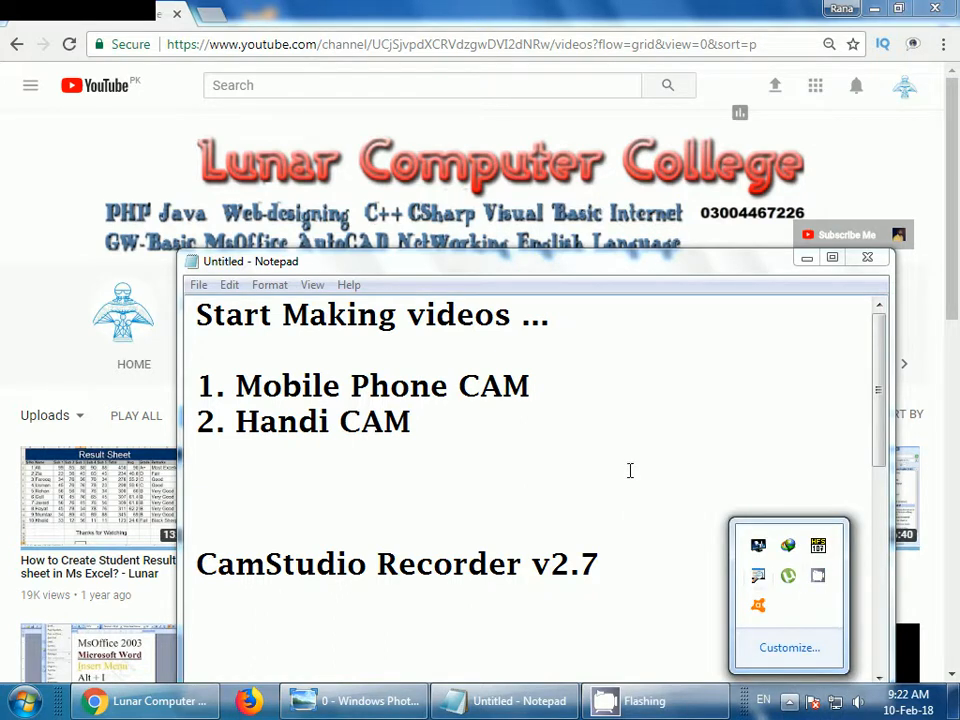
click(593, 527)
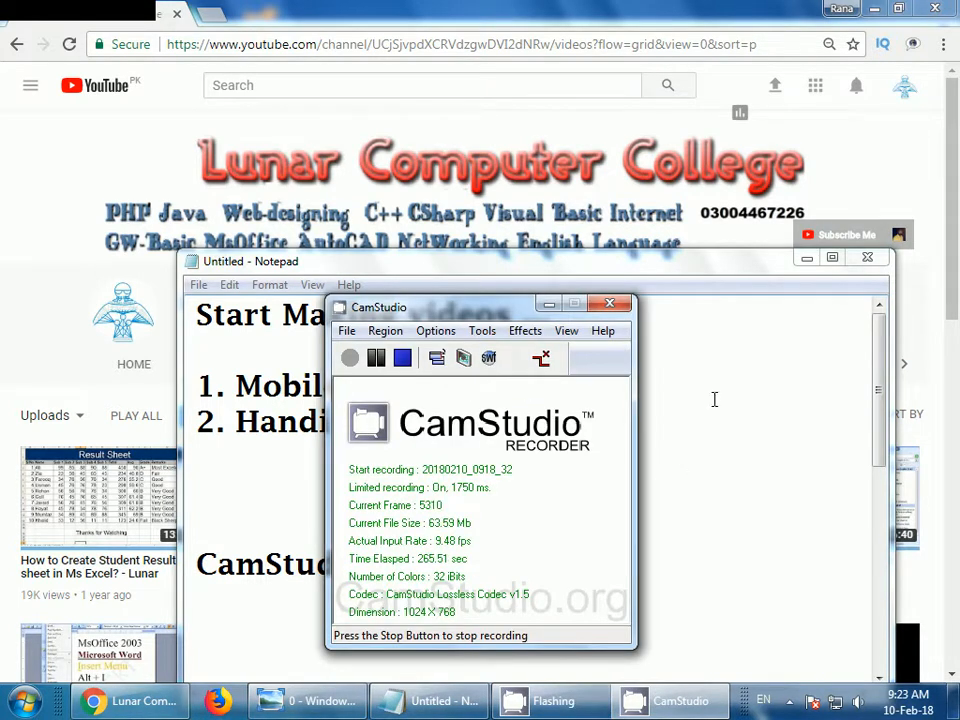
drag(460, 311, 447, 302)
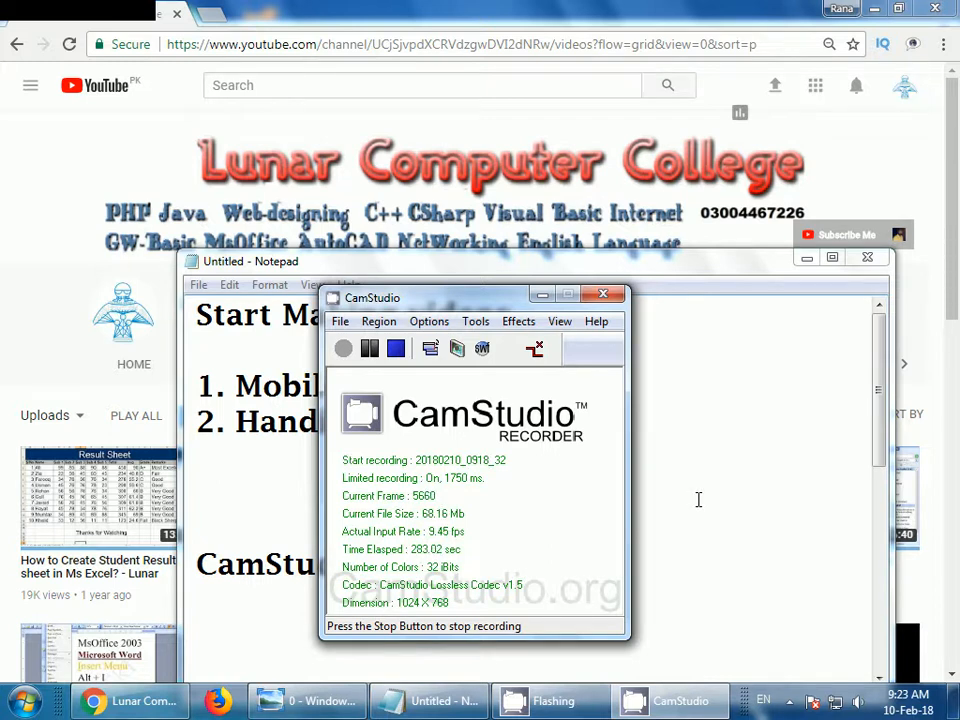
- Review the capture region choices and the audio source options in CamStudio
click(391, 328)
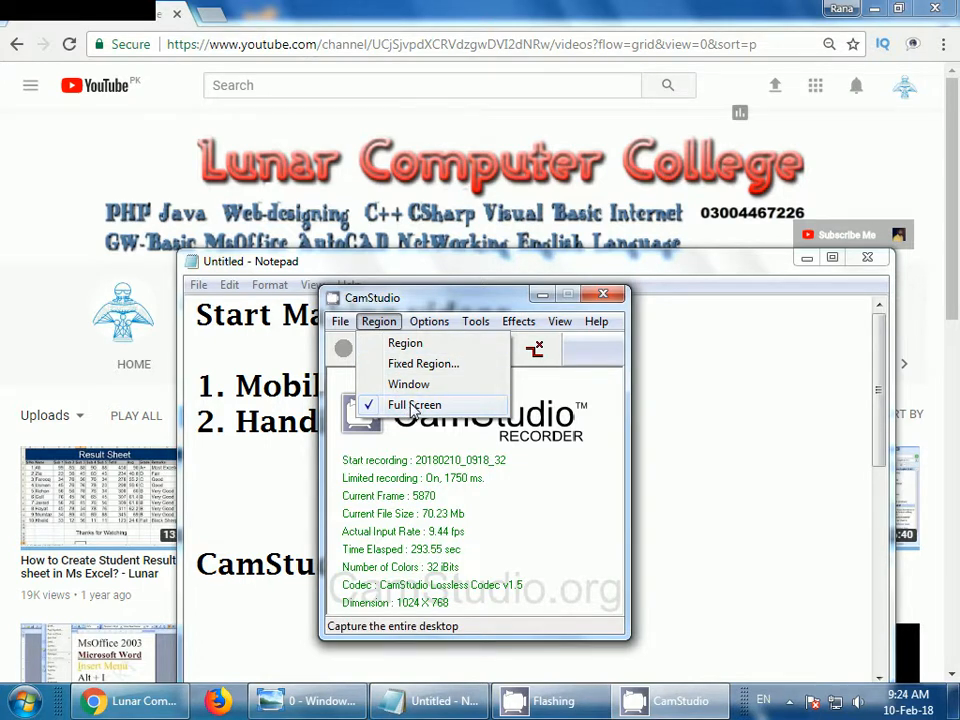
mouse_move(428, 325)
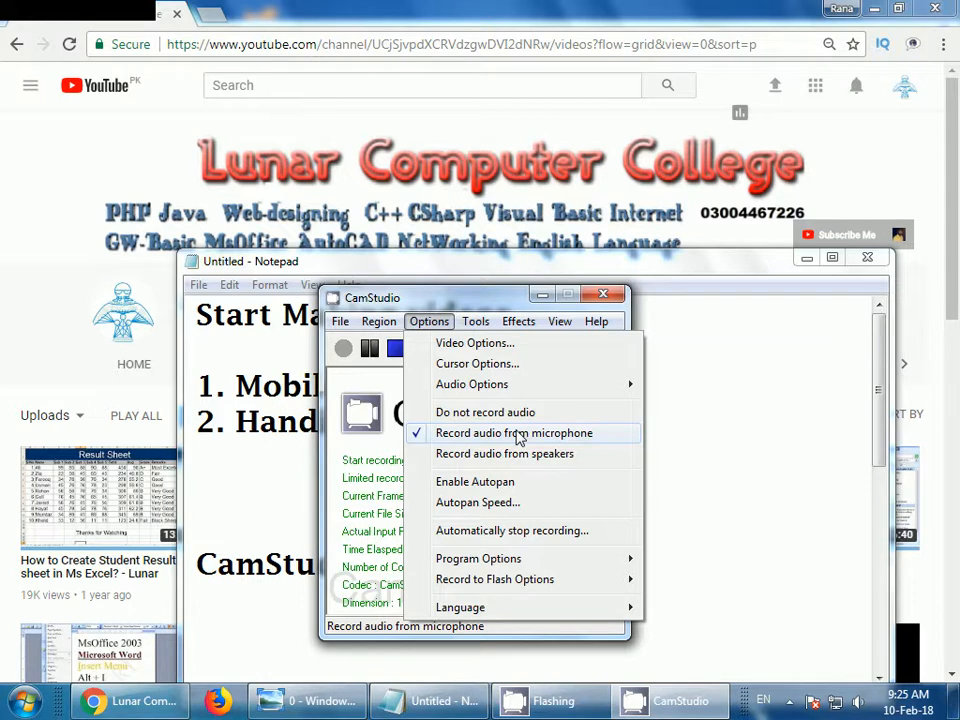
mouse_move(498, 563)
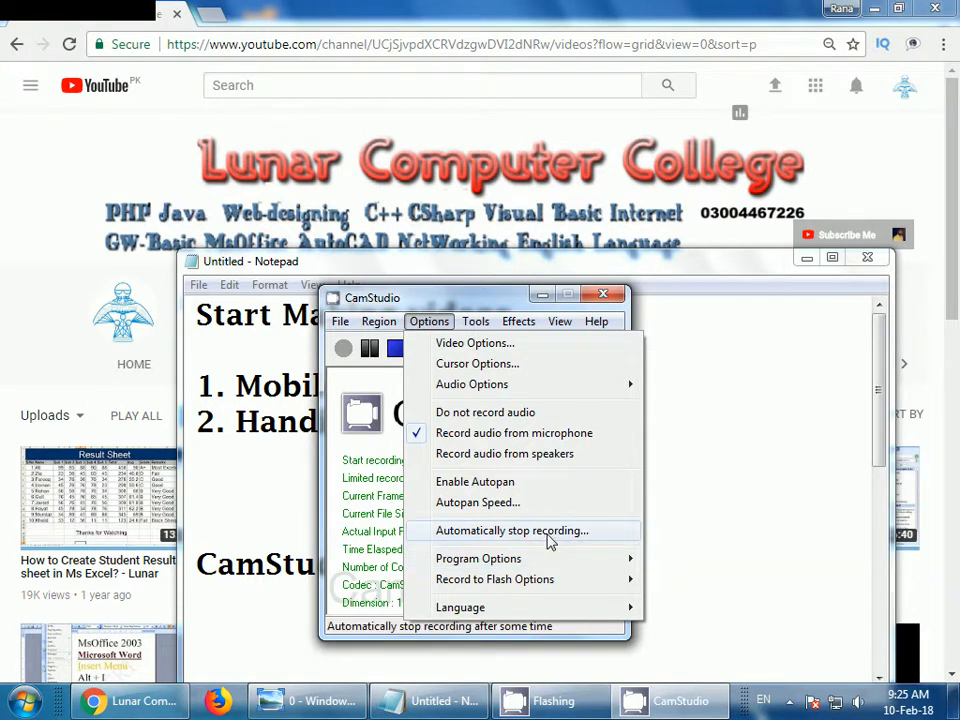
- Examine the record/pause, stop and cancel key assignments in the Keyboard Shortcuts settings, and close them without changes
mouse_move(531, 561)
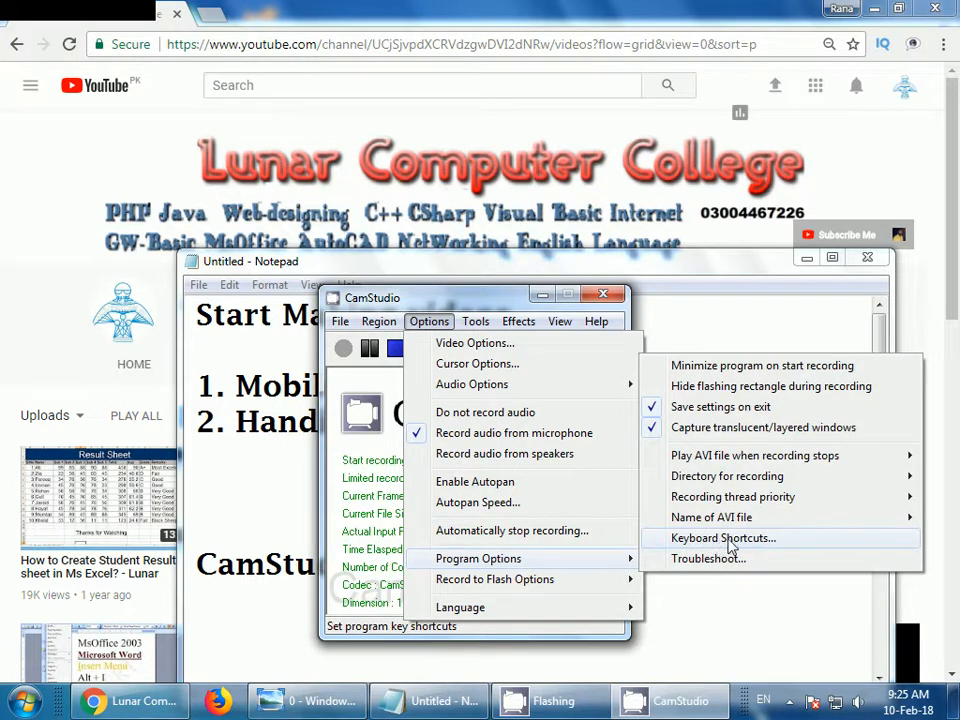
click(724, 542)
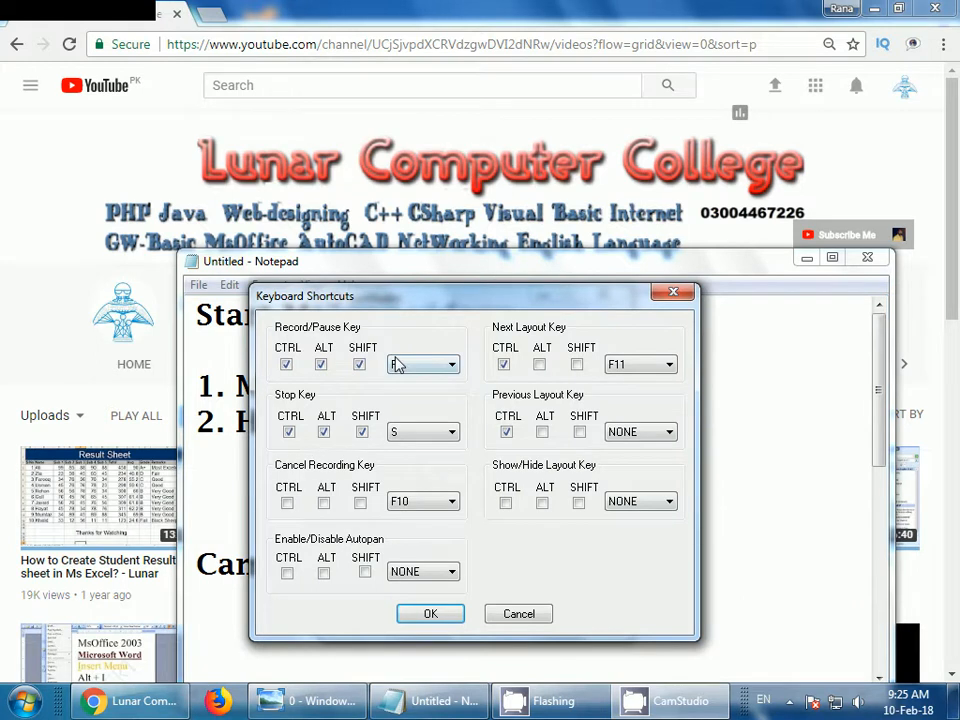
mouse_move(401, 310)
mouse_down()
mouse_move(419, 333)
mouse_move(414, 326)
mouse_up()
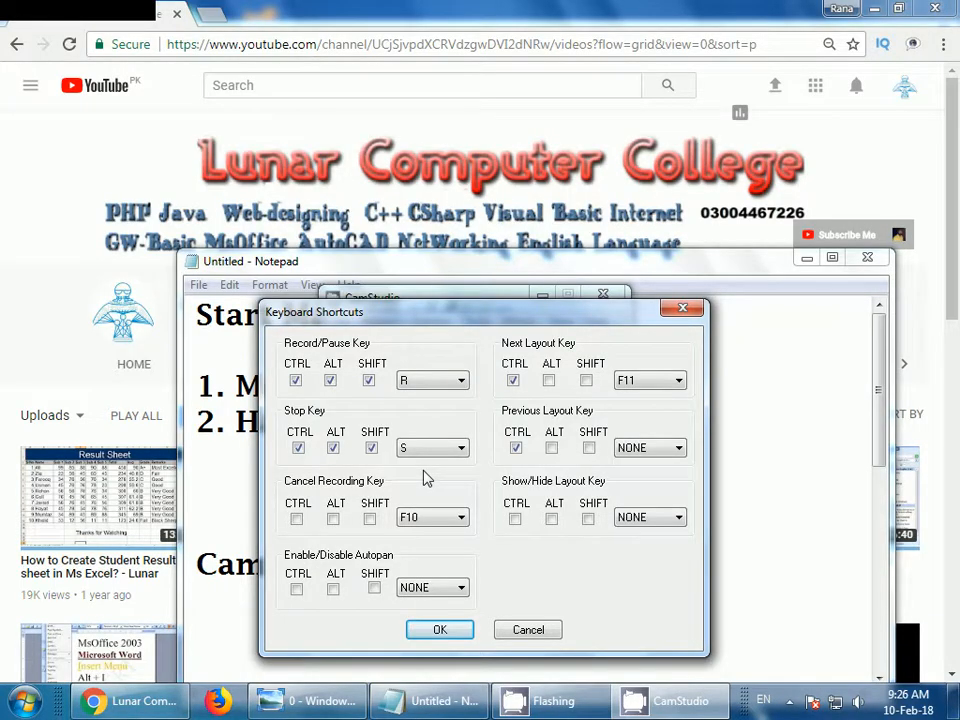
click(683, 310)
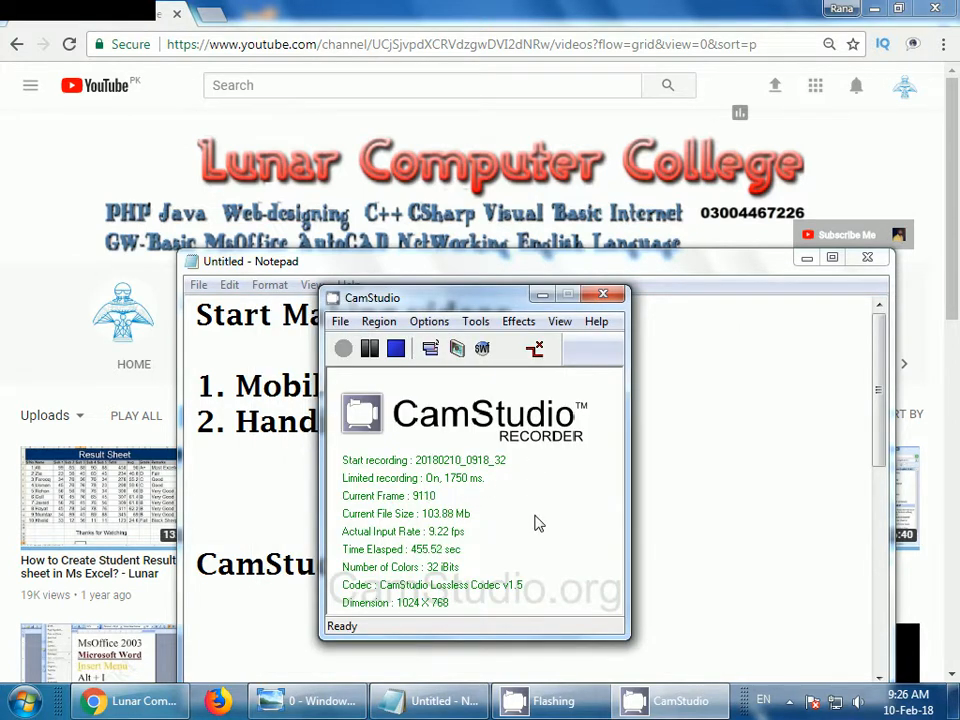
- Review the program option for minimizing on start of recording and check the hidden notification icons
click(431, 322)
mouse_move(493, 563)
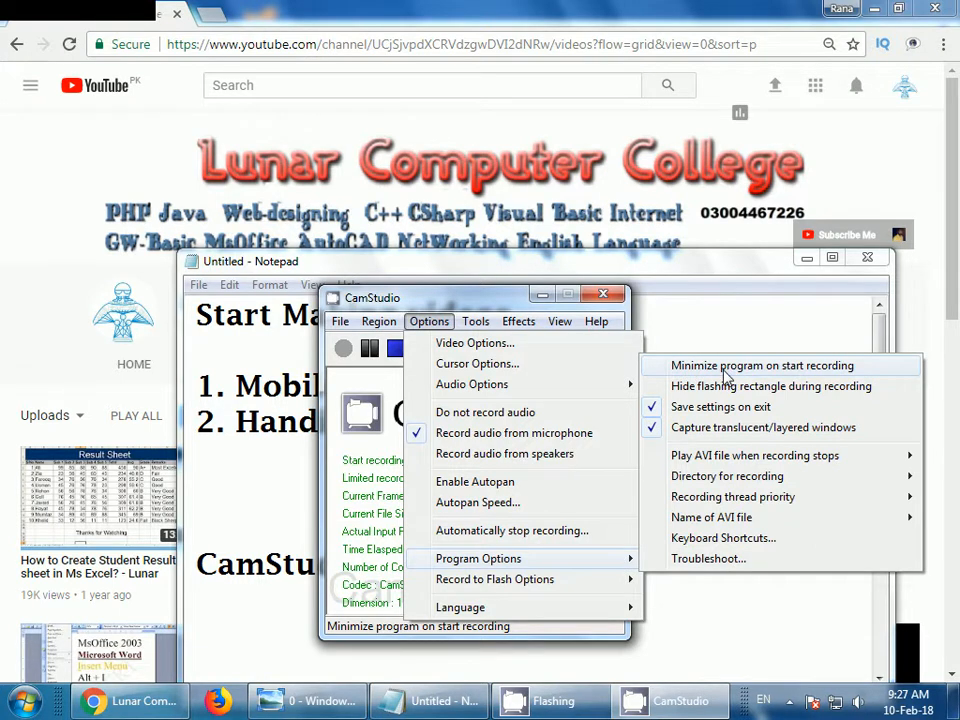
mouse_move(559, 321)
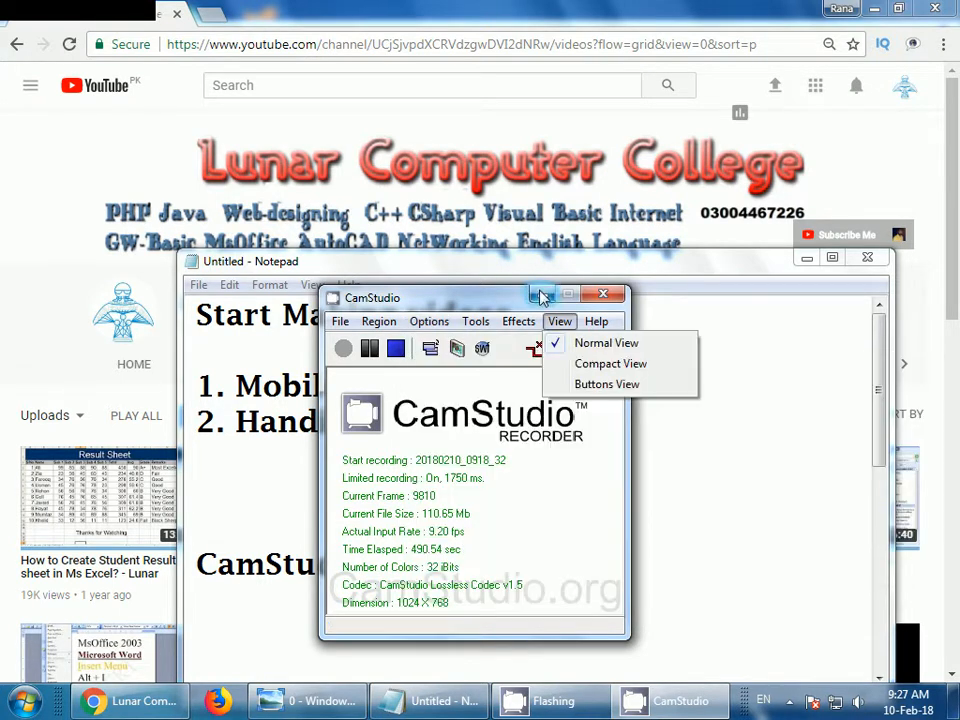
click(791, 702)
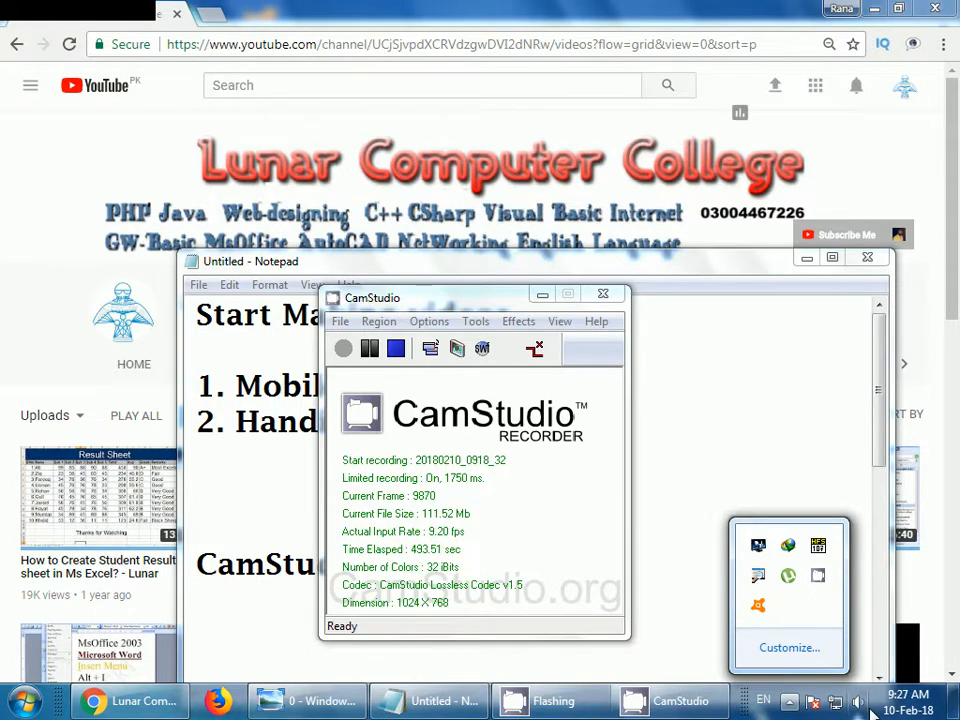
click(457, 299)
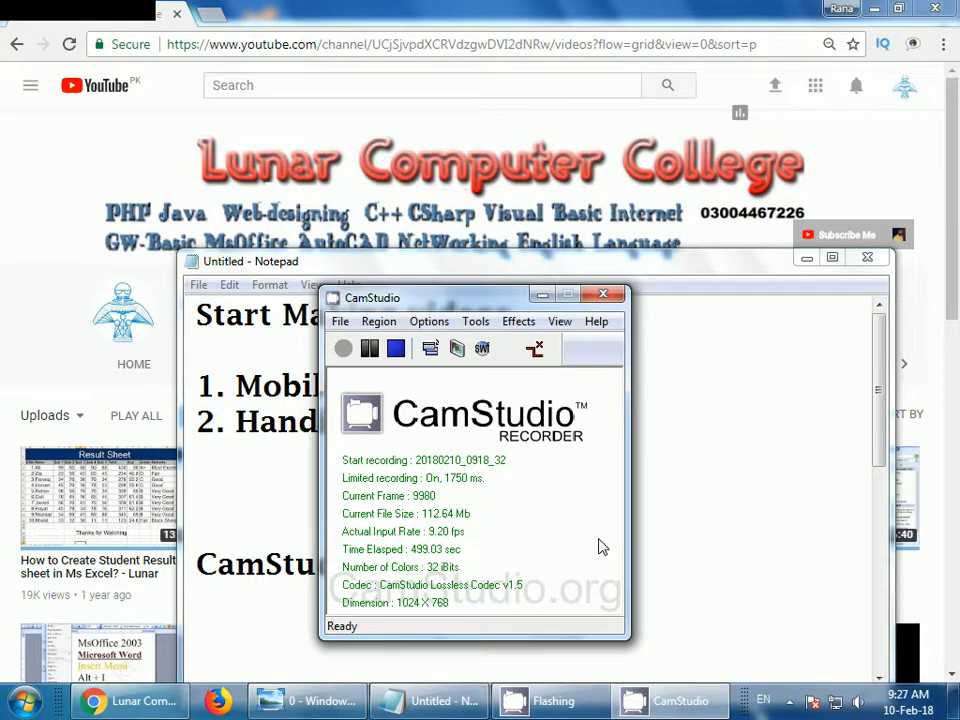
click(429, 321)
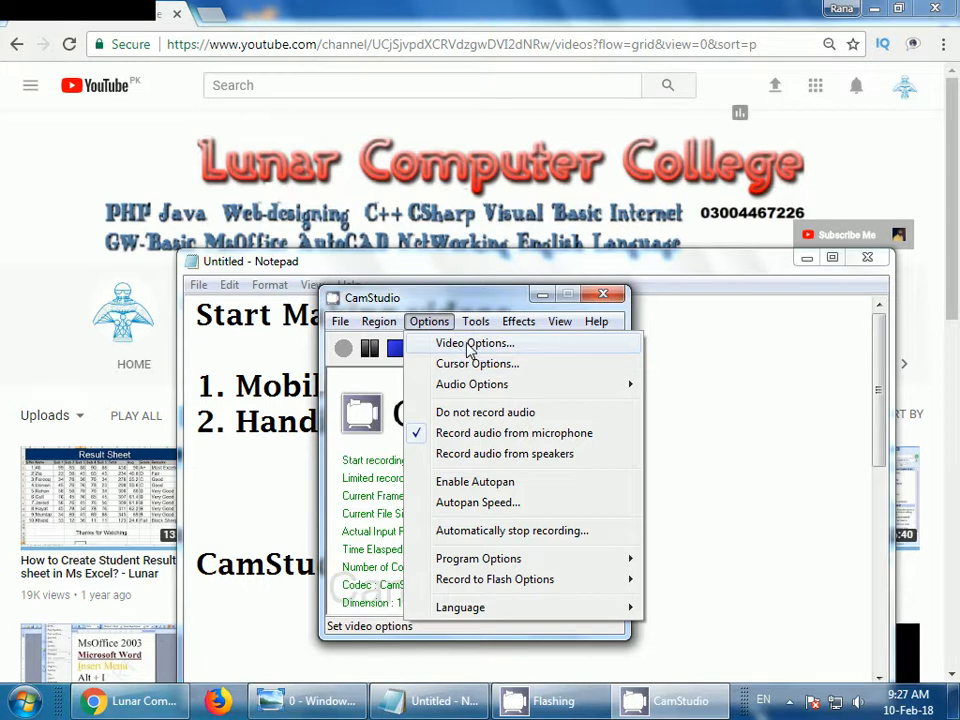
click(257, 614)
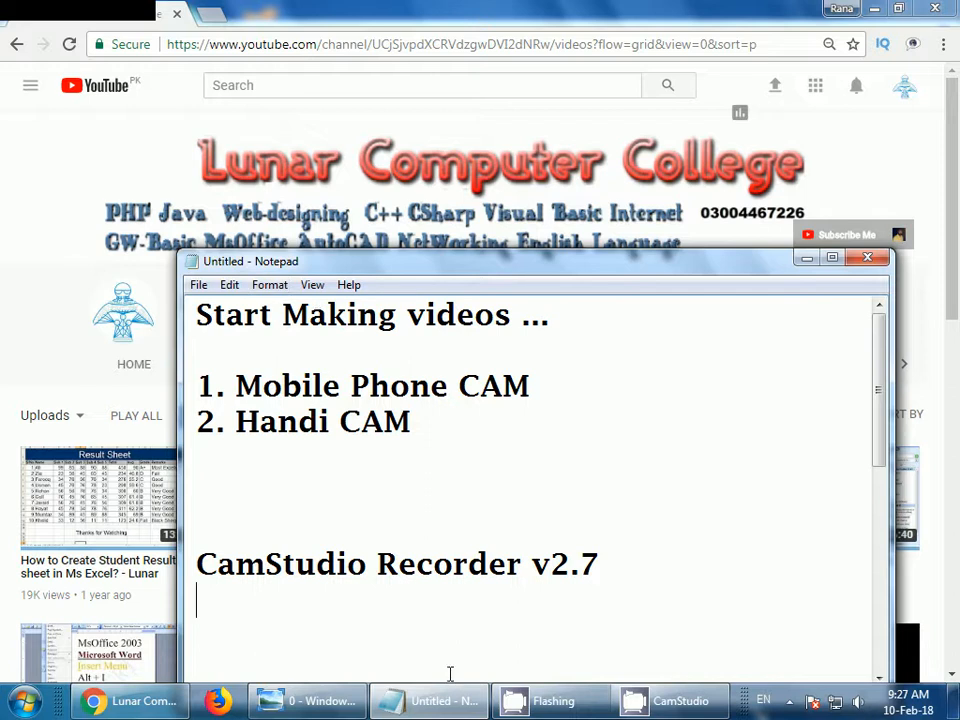
click(648, 706)
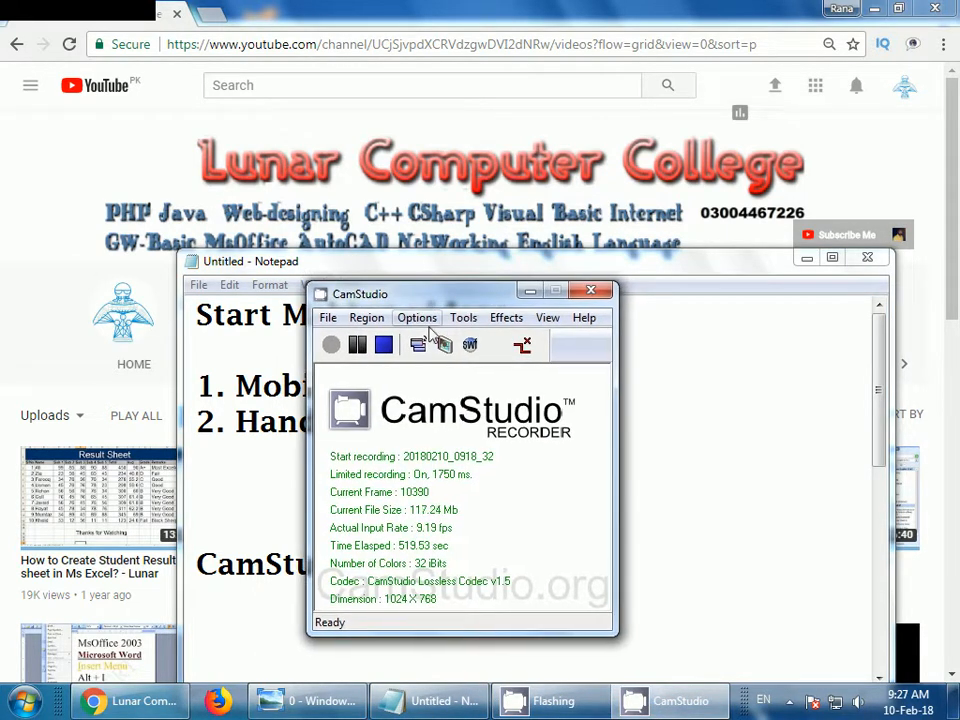
- Review the available compressors in Video Options, pick CamStudio Lossless Codec v1.5, and close the dialog without applying changes
click(422, 319)
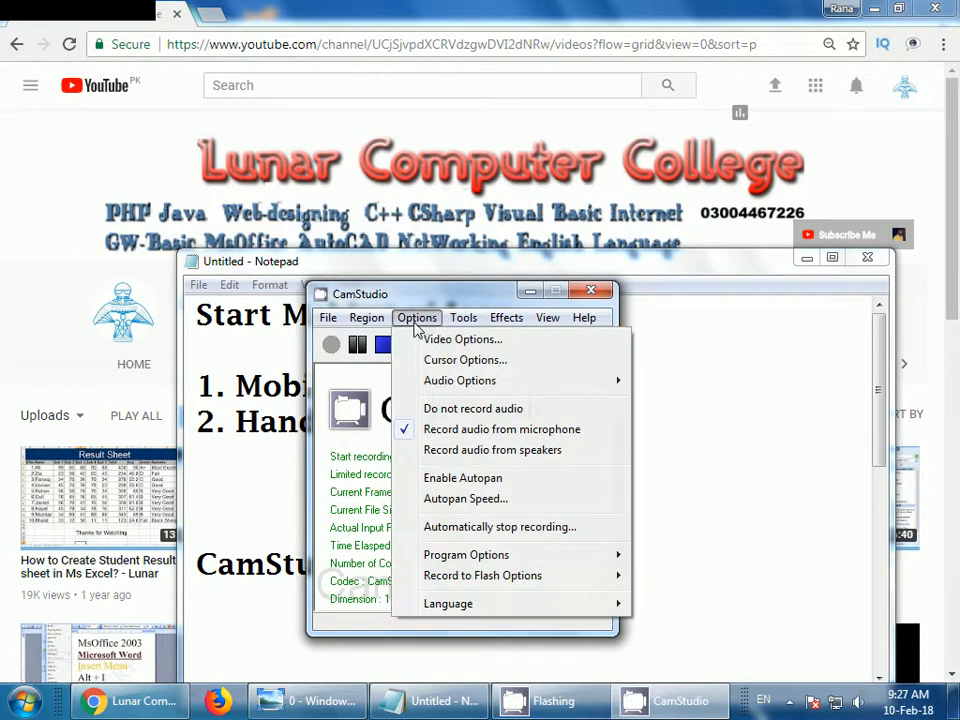
click(463, 343)
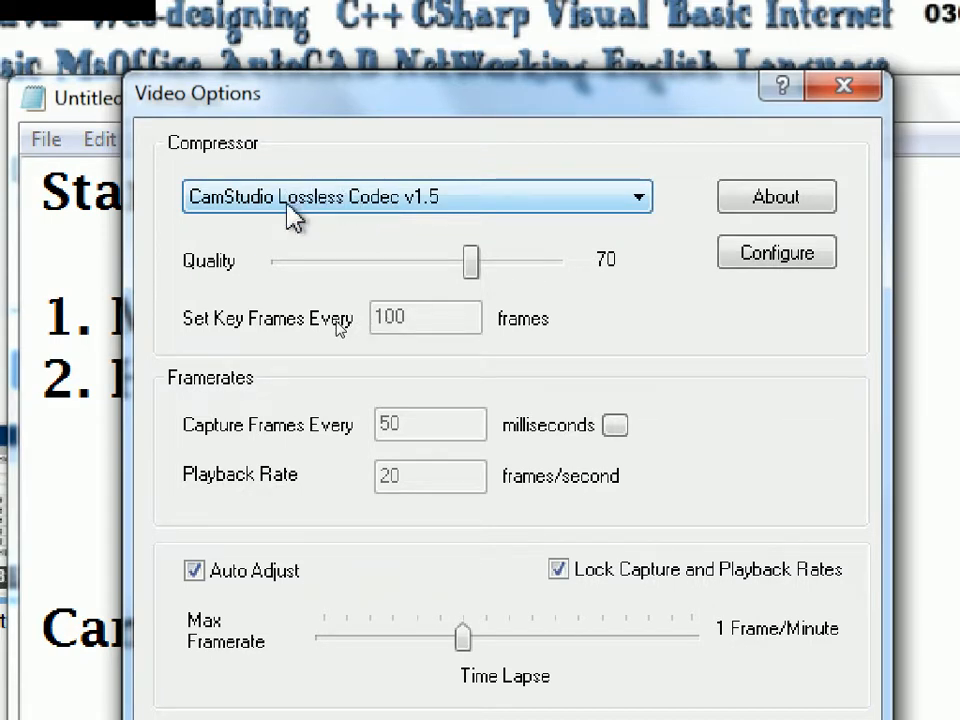
click(637, 198)
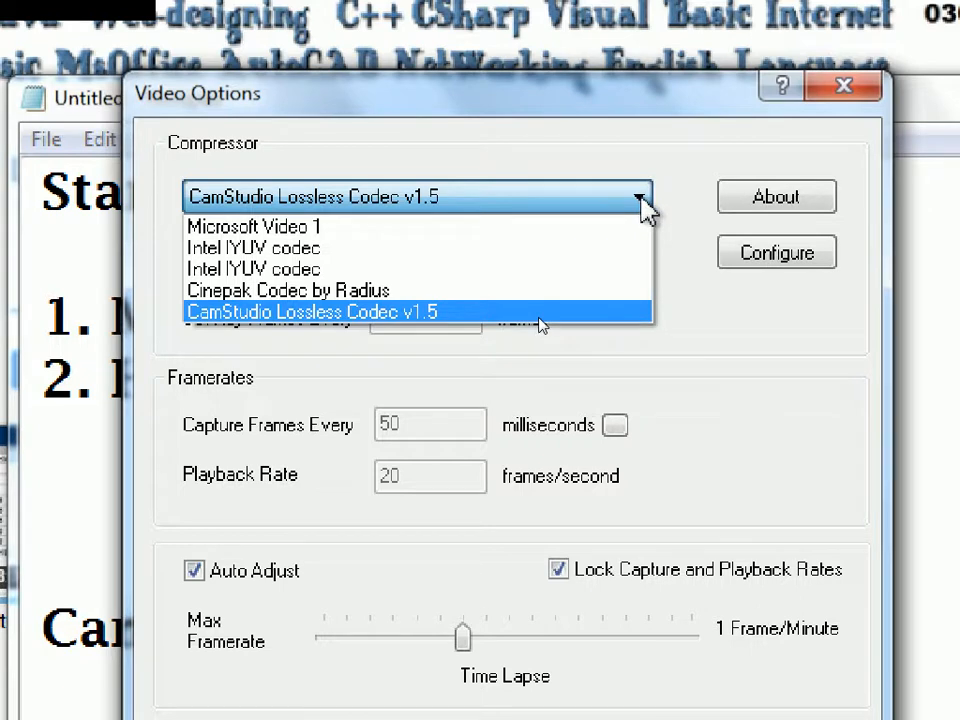
click(640, 199)
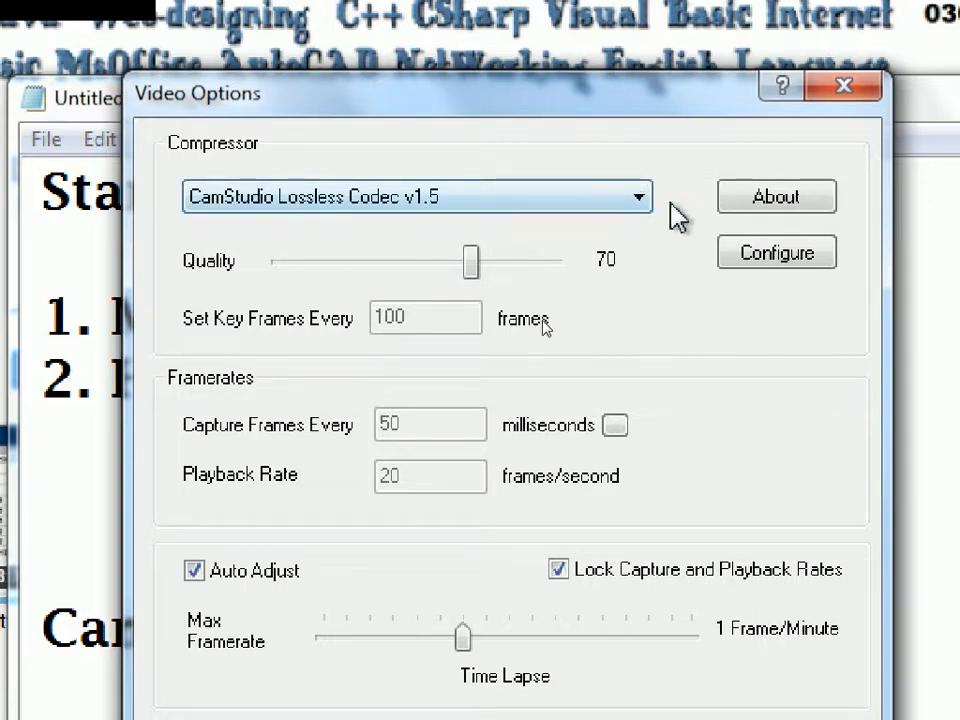
click(636, 199)
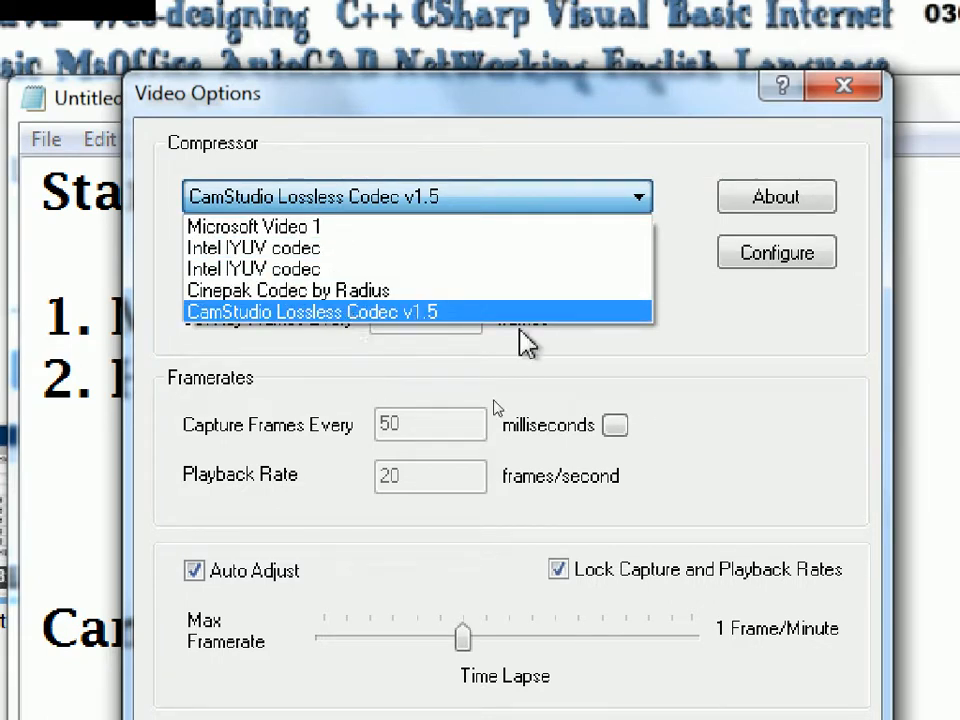
click(546, 310)
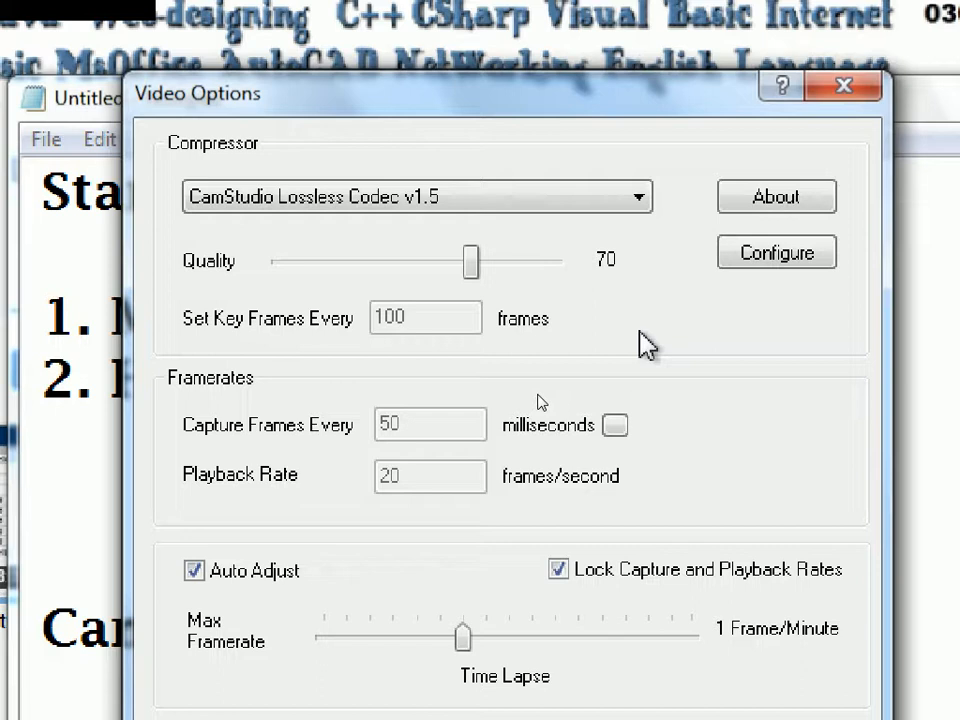
drag(493, 100, 443, 88)
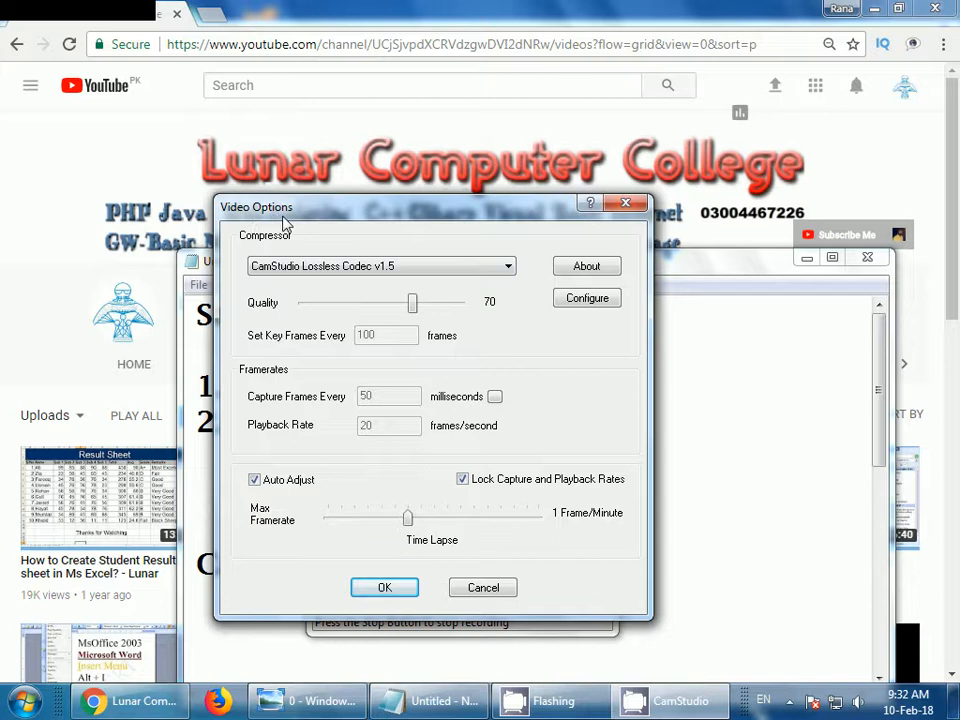
click(625, 204)
- Open the Cursor Options, try hiding the cursor, and set it back to Show Cursor
drag(456, 298, 421, 259)
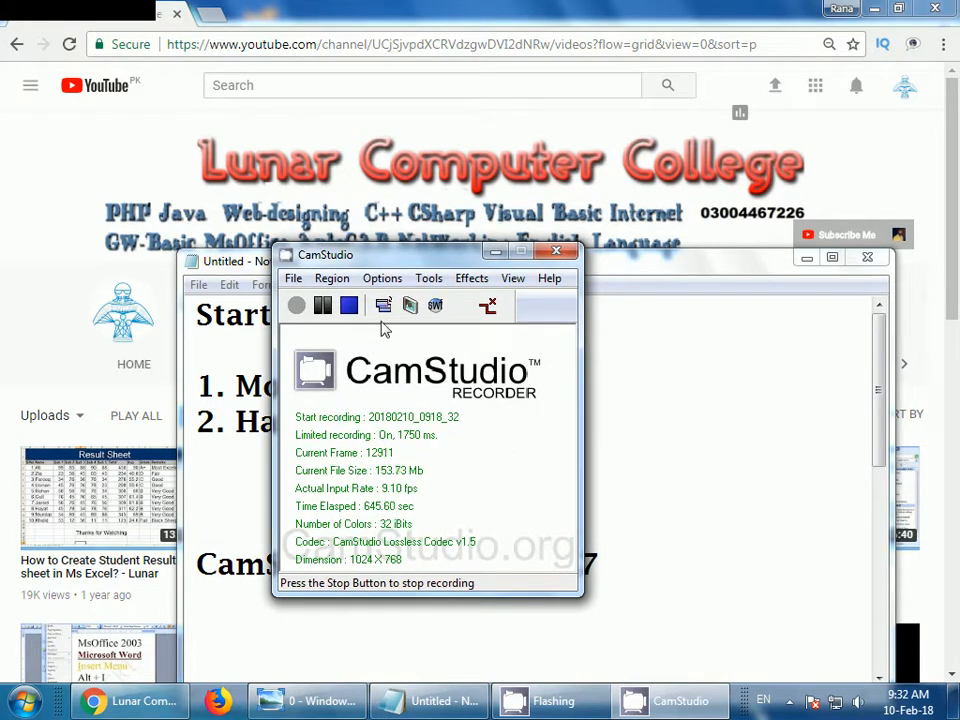
click(382, 278)
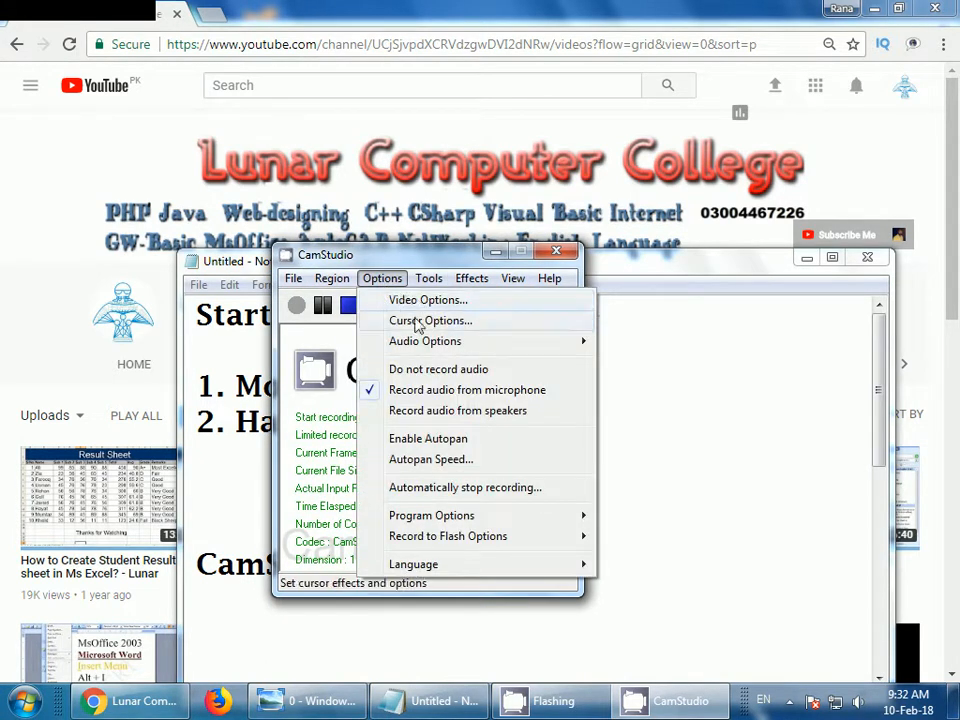
click(410, 322)
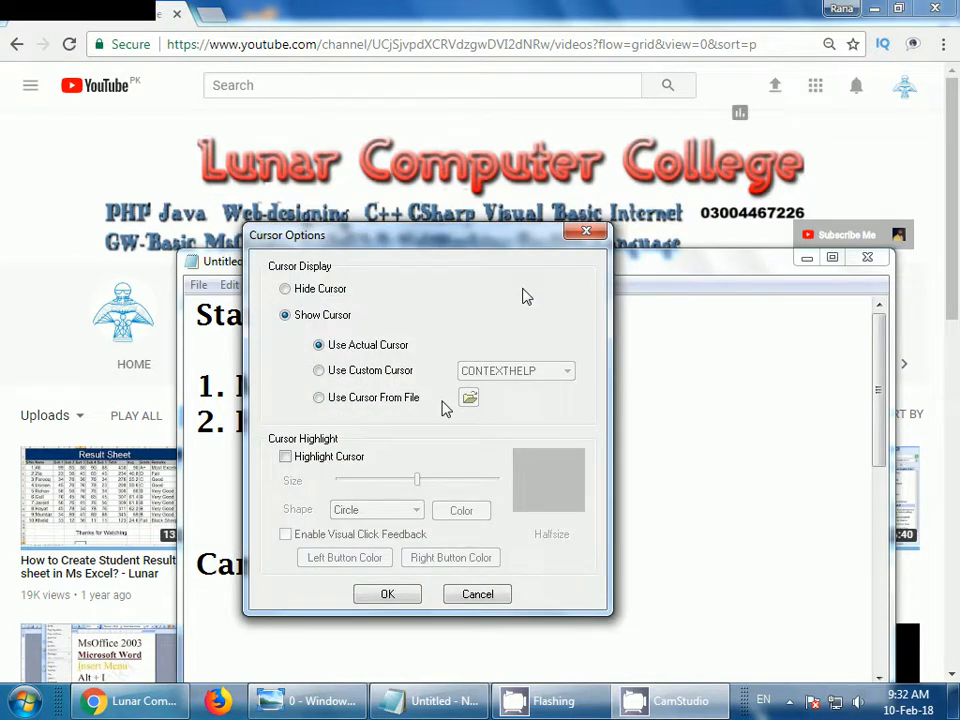
click(285, 290)
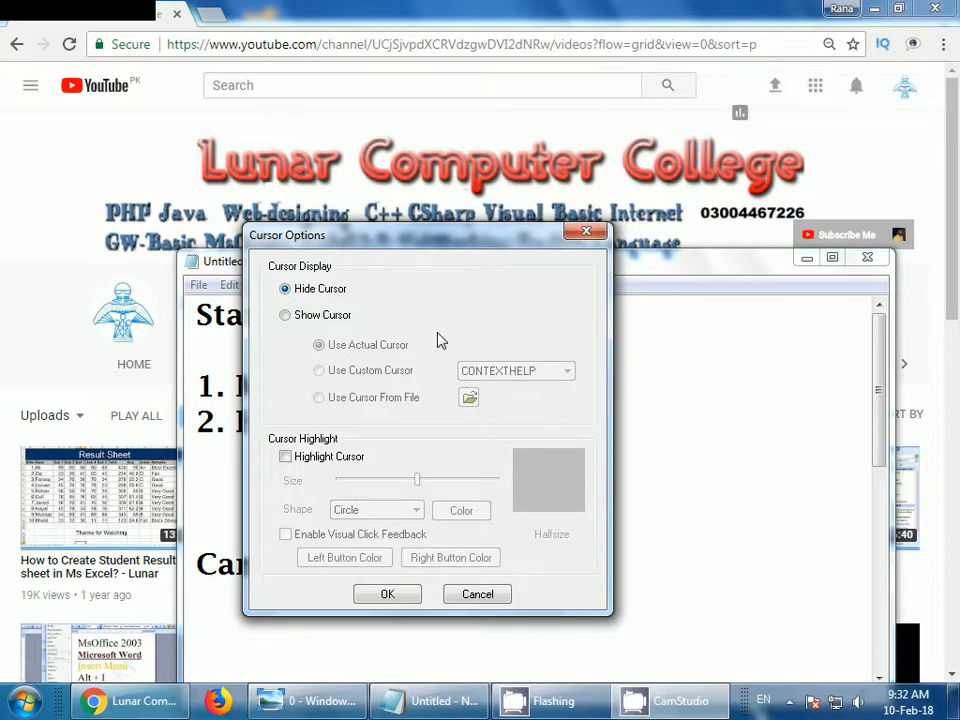
click(286, 316)
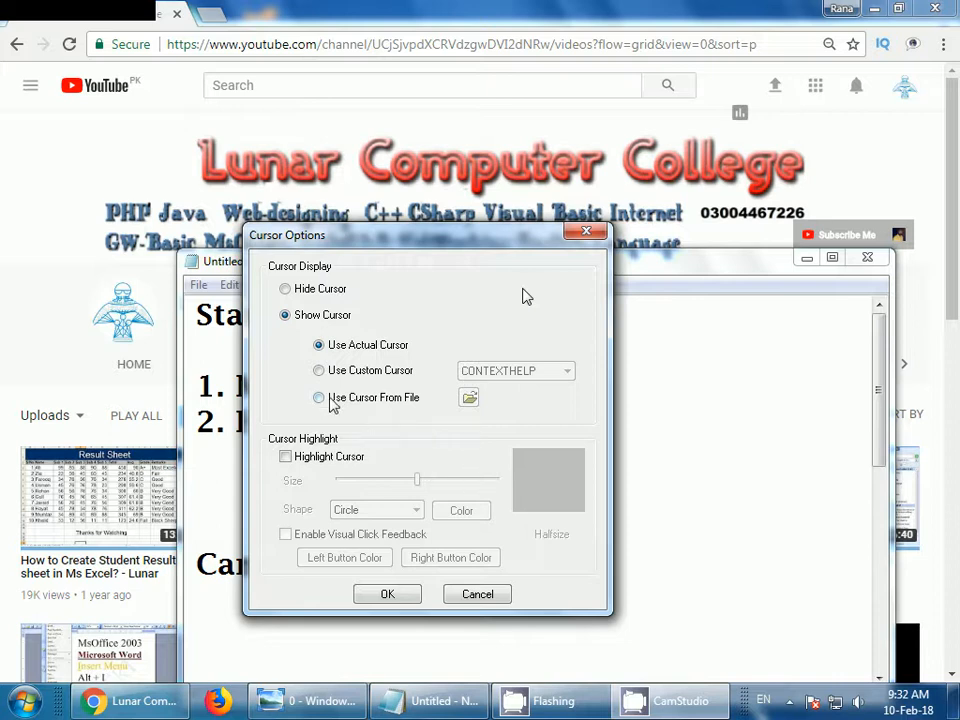
- Enable Highlight Cursor, try the Square and Rectangle highlight shapes, and settle on Circle
click(286, 458)
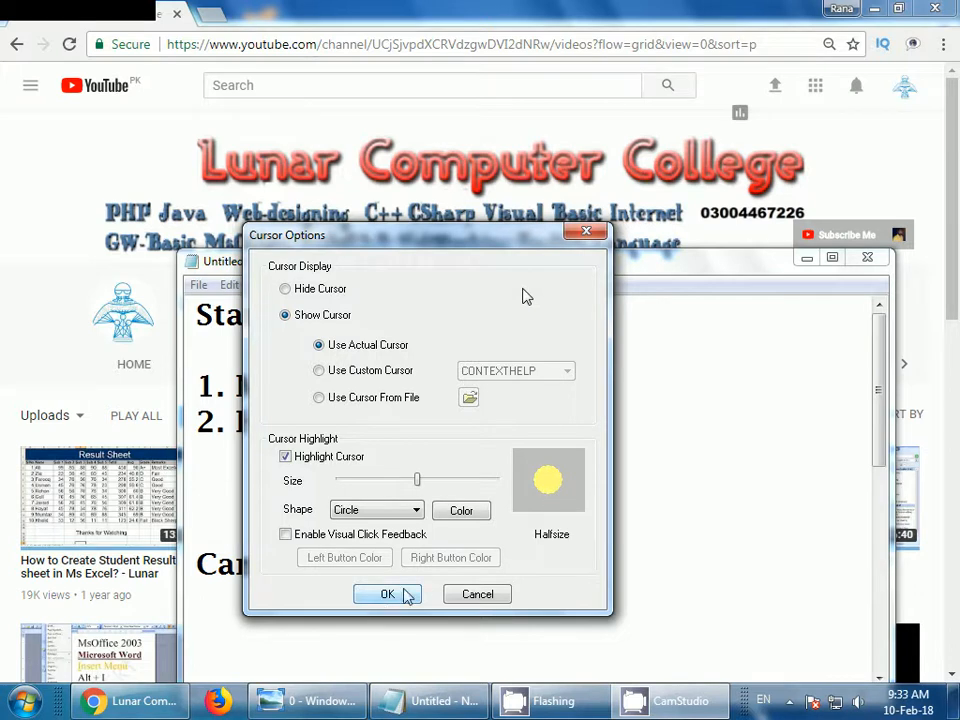
click(416, 511)
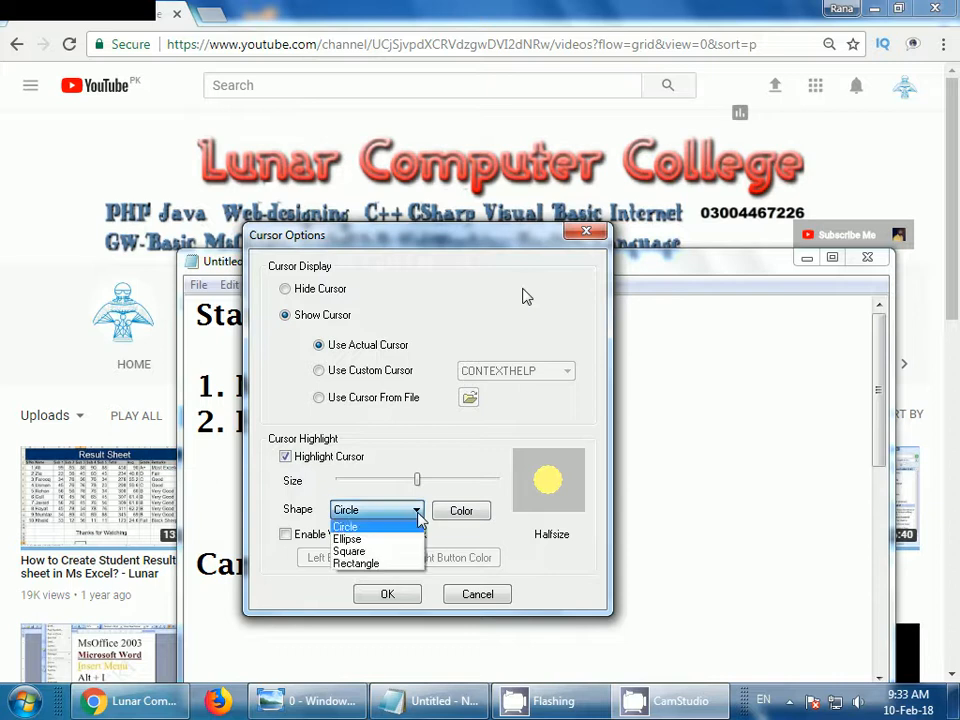
click(366, 551)
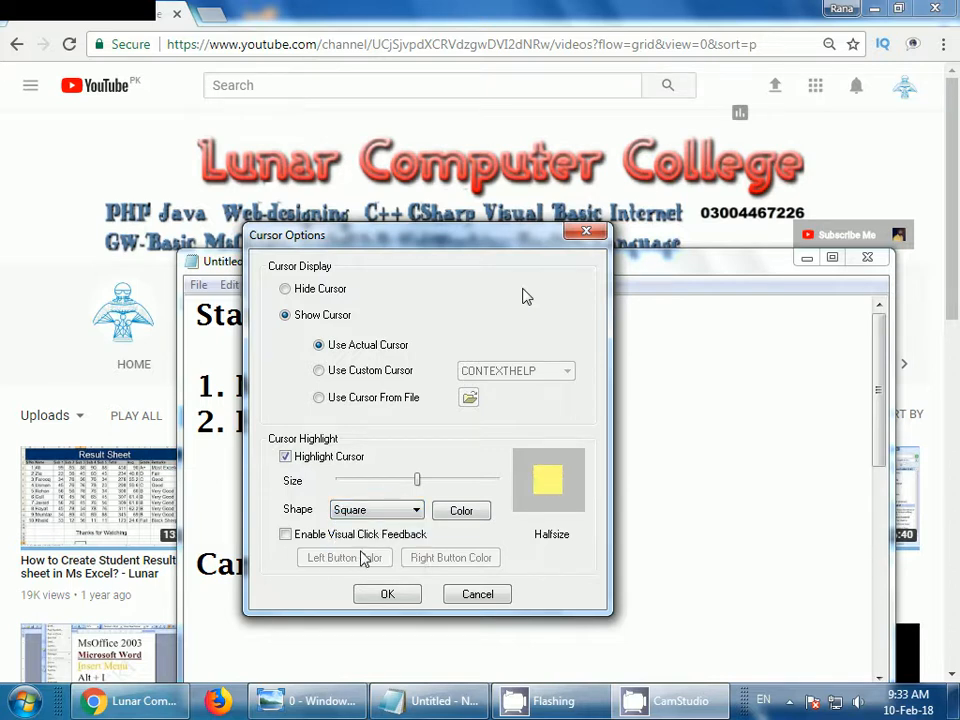
click(380, 516)
click(365, 561)
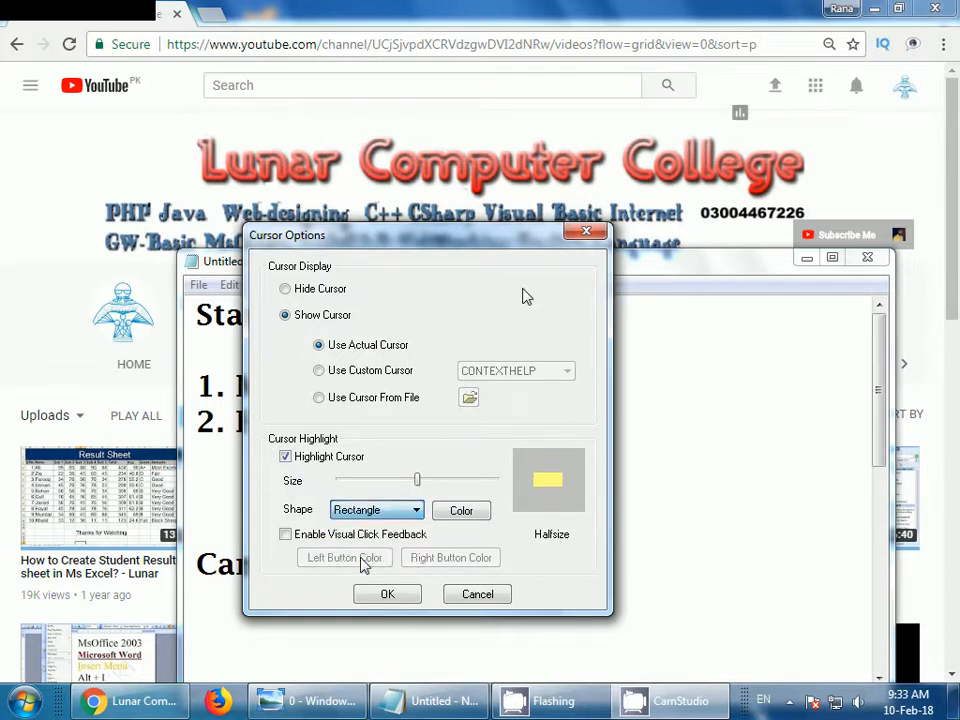
click(368, 512)
click(361, 527)
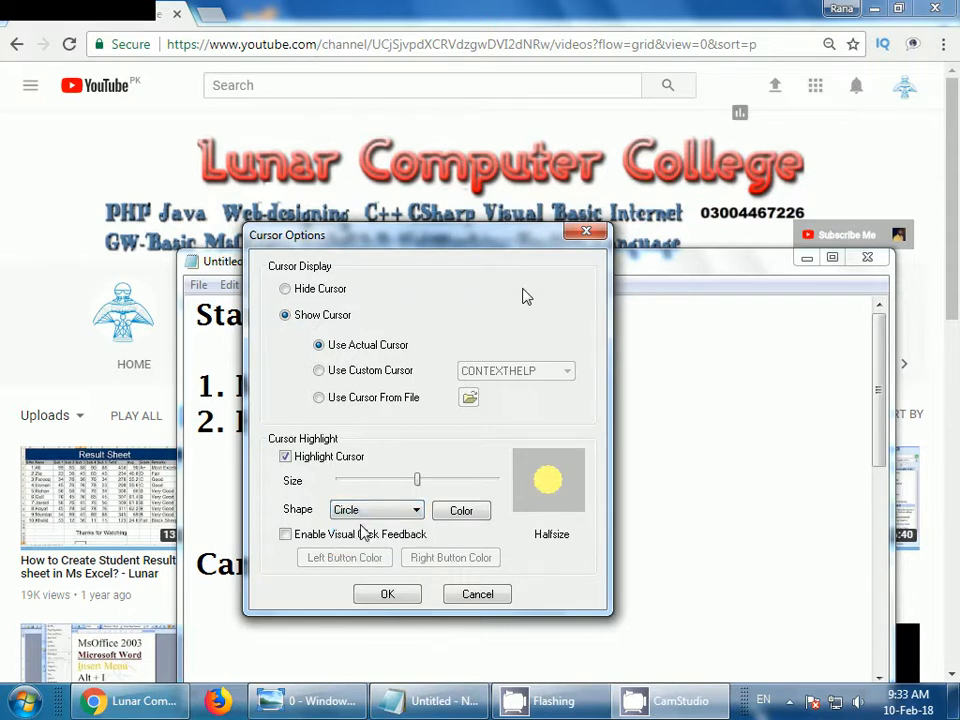
- Set the cursor highlight colour to a light violet-blue and apply the cursor options
click(459, 511)
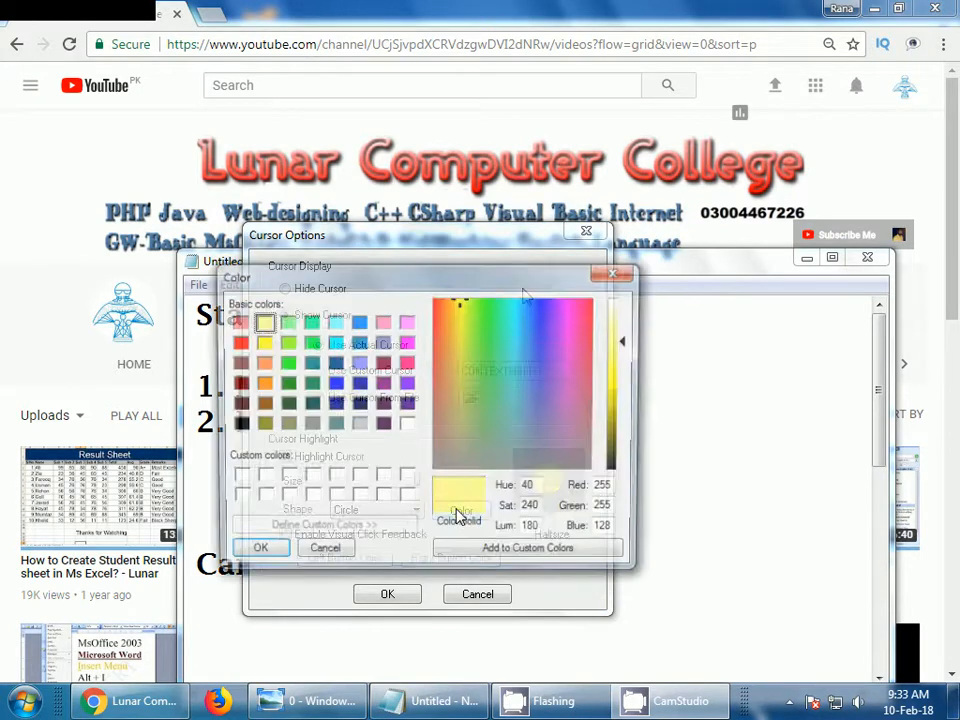
click(545, 357)
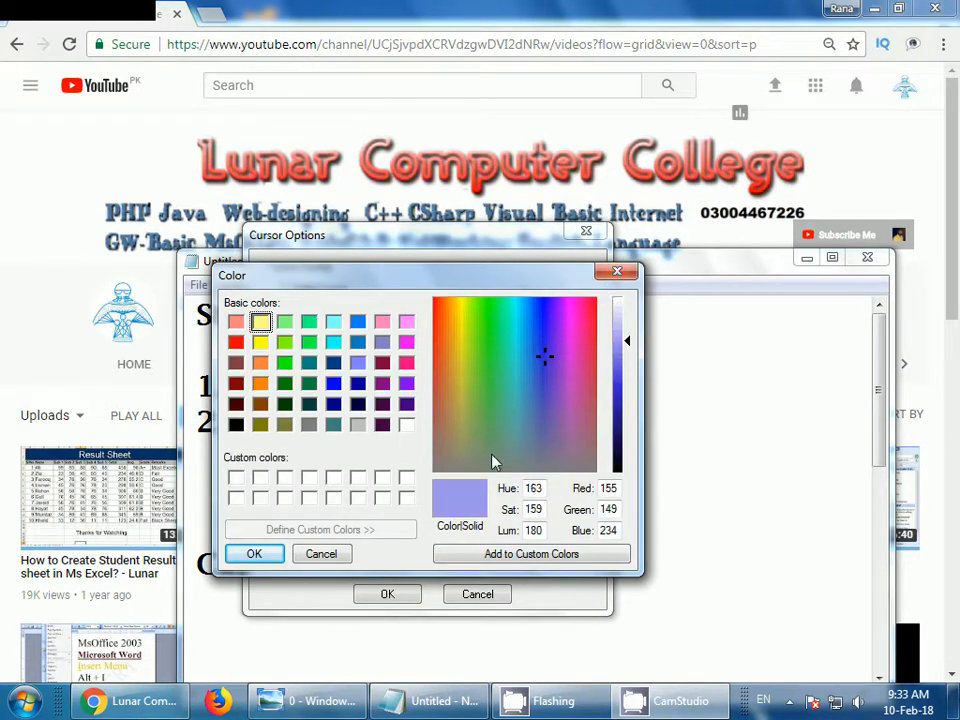
drag(560, 380, 547, 333)
click(277, 553)
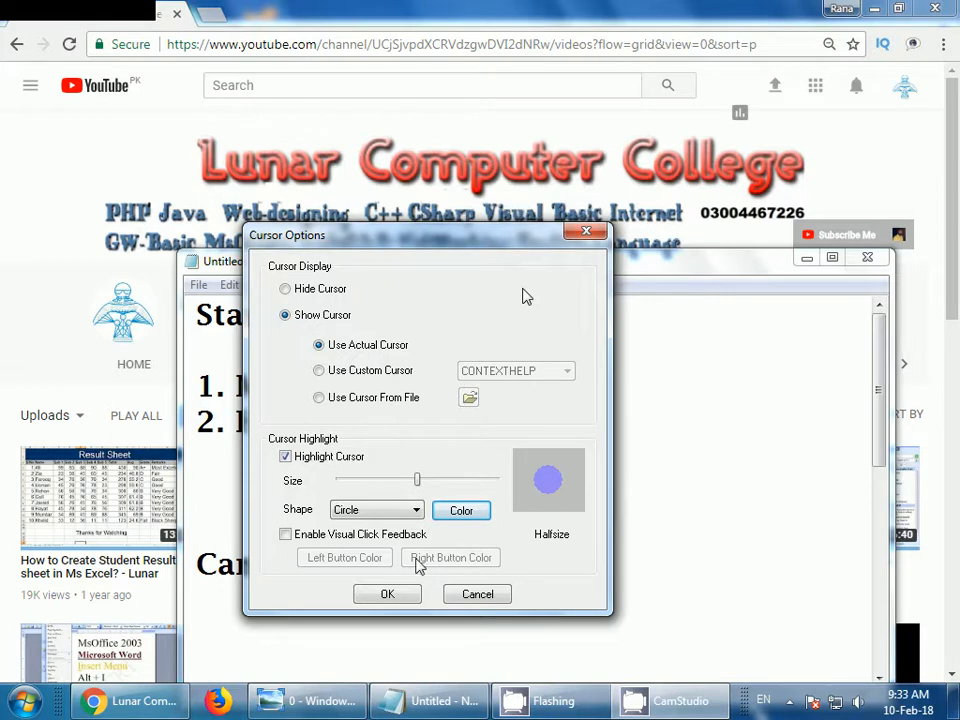
click(388, 594)
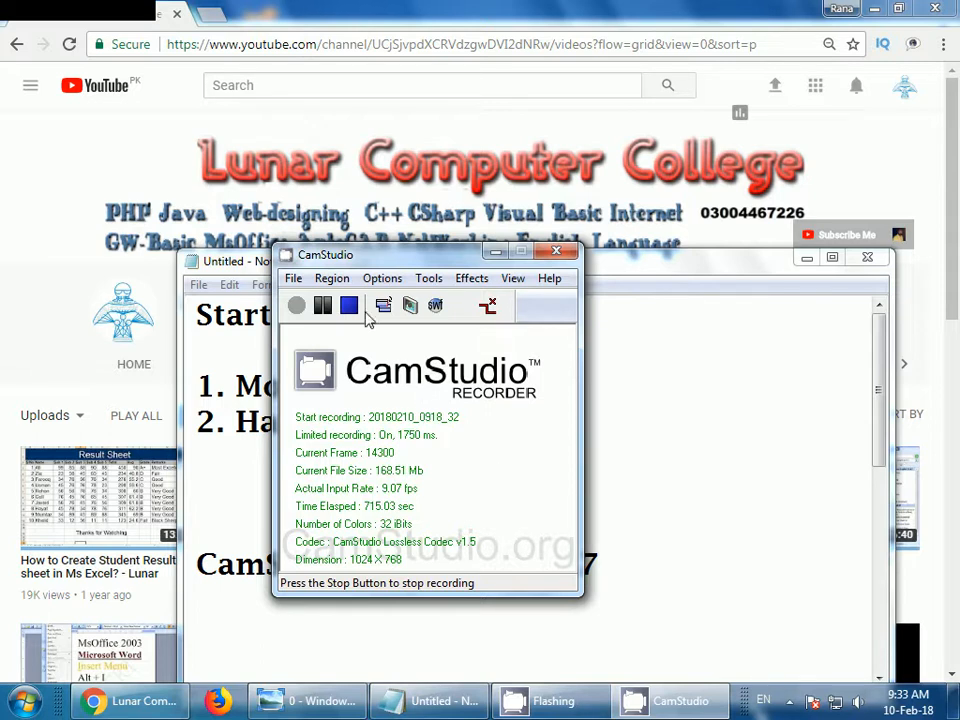
- Open the ZoomIt options, review the zoom toggle hotkey and LiveZoom settings, and close them without saving changes
click(380, 280)
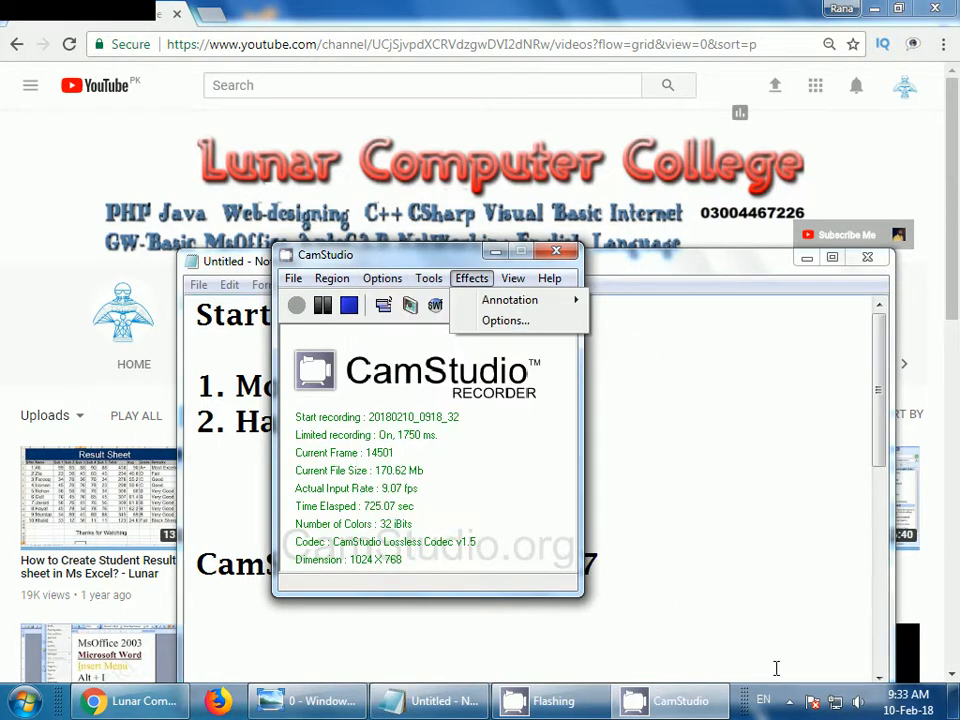
click(789, 701)
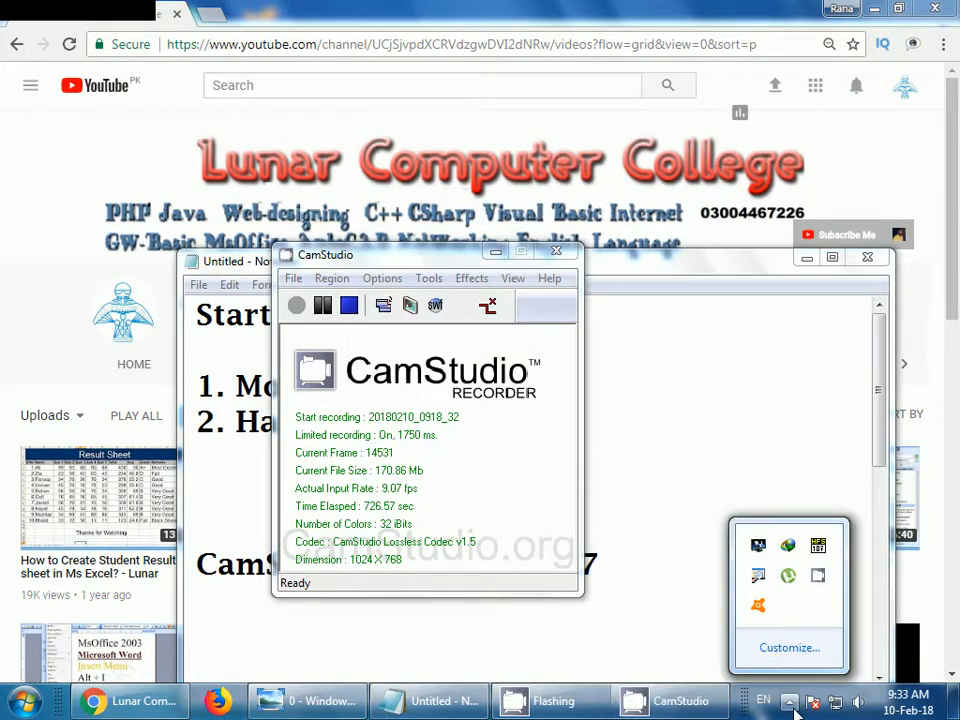
right_click(760, 585)
click(806, 467)
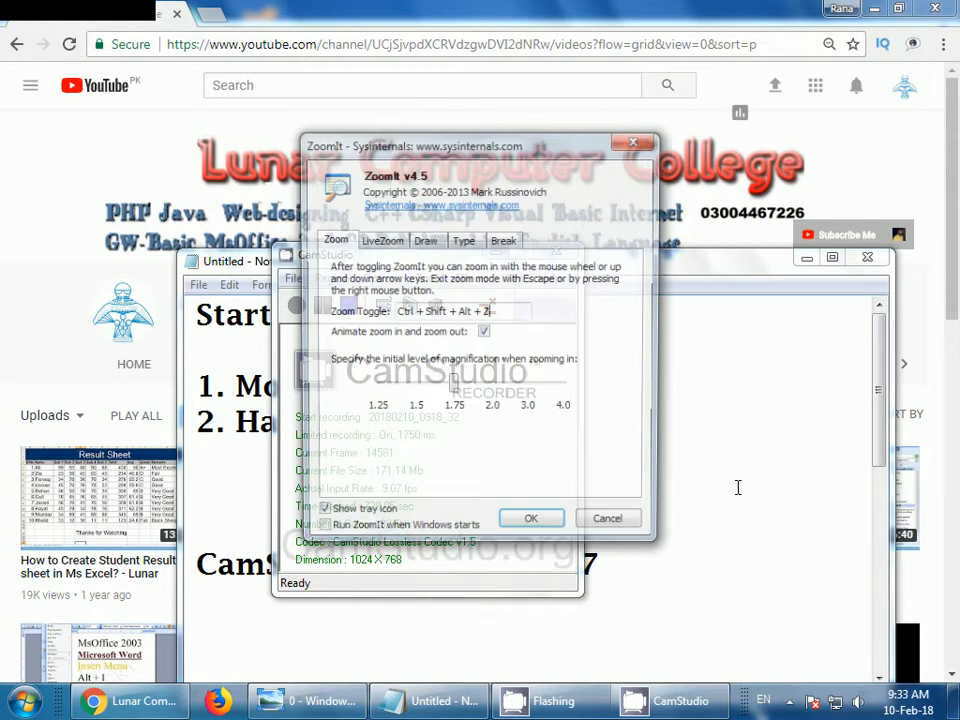
drag(452, 157, 434, 235)
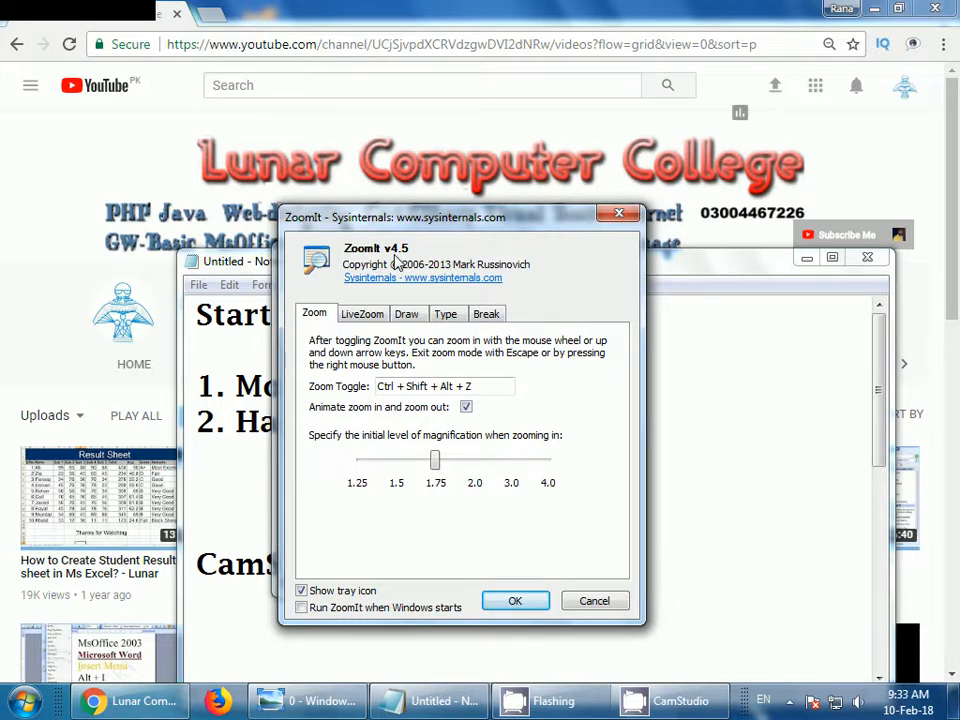
click(386, 386)
click(357, 316)
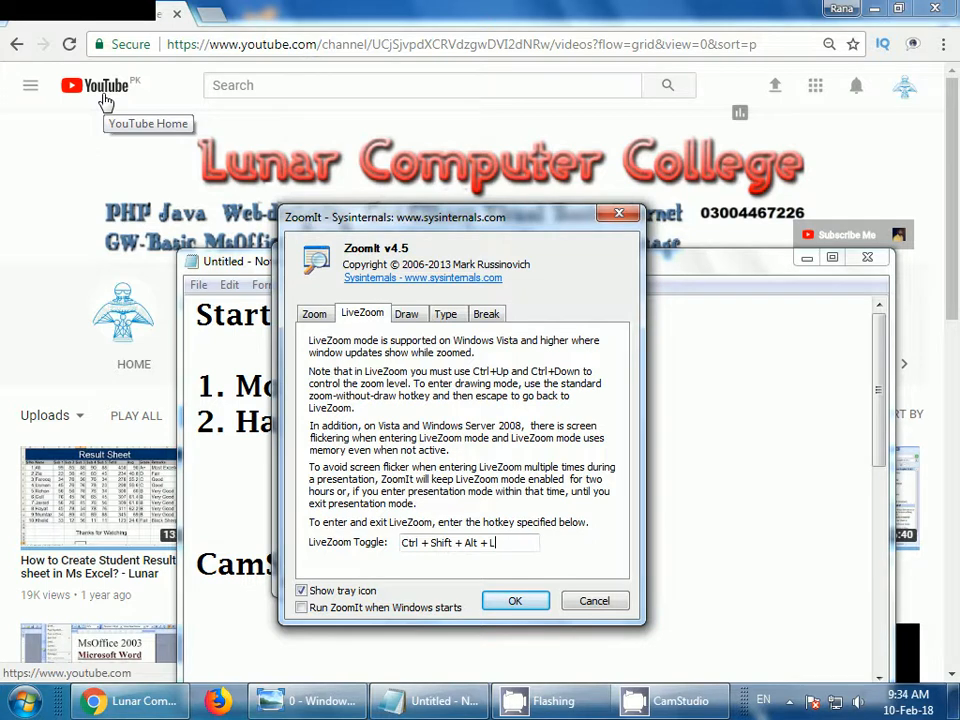
key(ctrl)
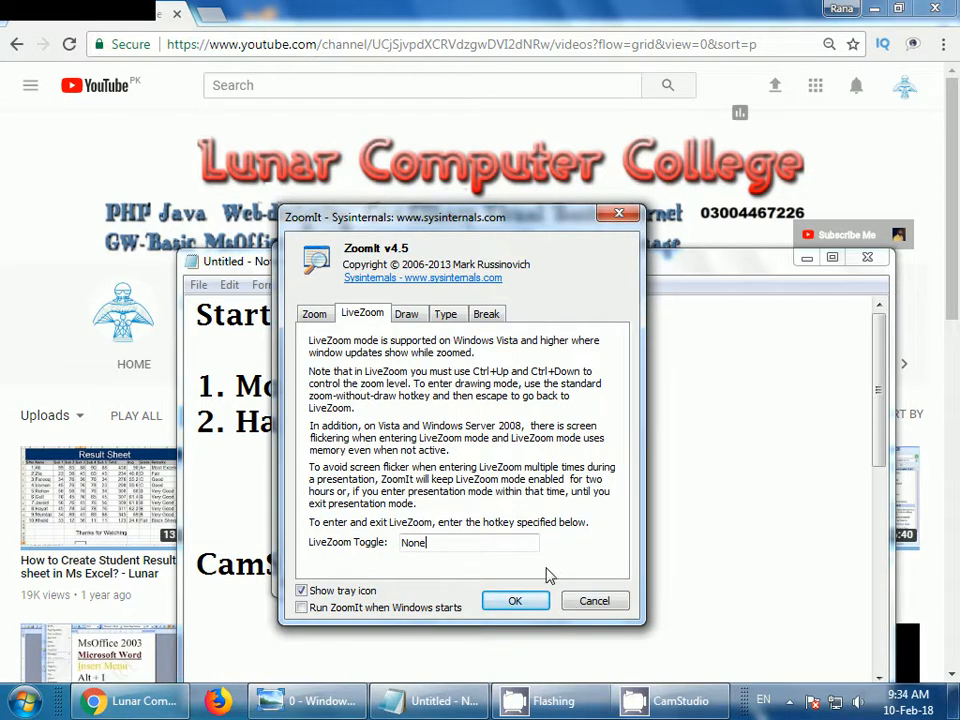
click(588, 604)
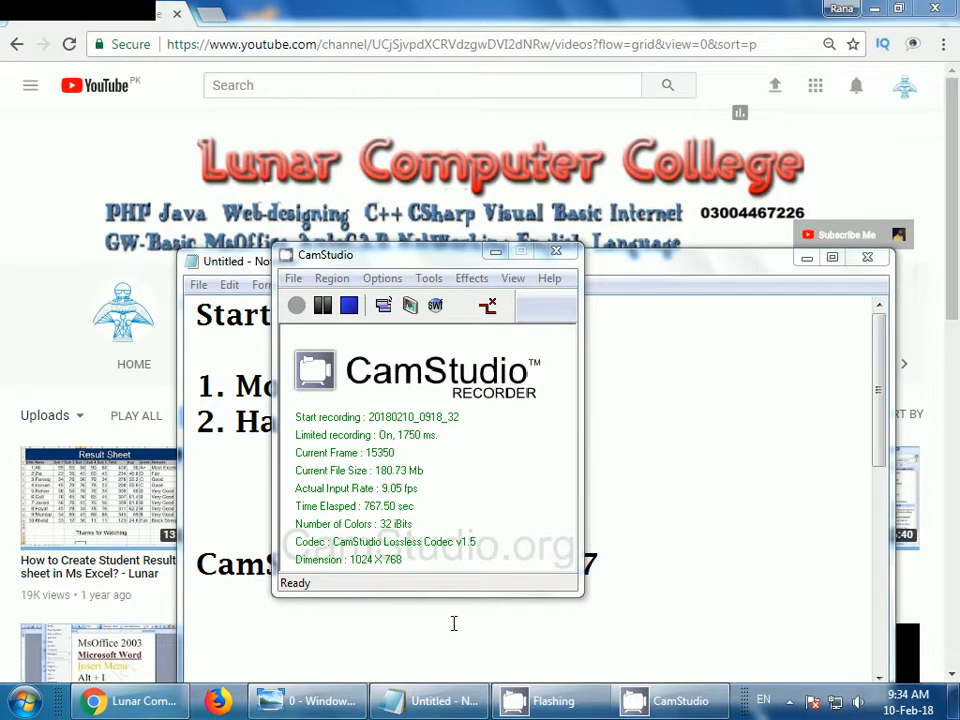
- Reopen the ZoomIt options, review the Zoom settings and Draw instructions, and close them without changes
key(ctrl+1)
click(790, 703)
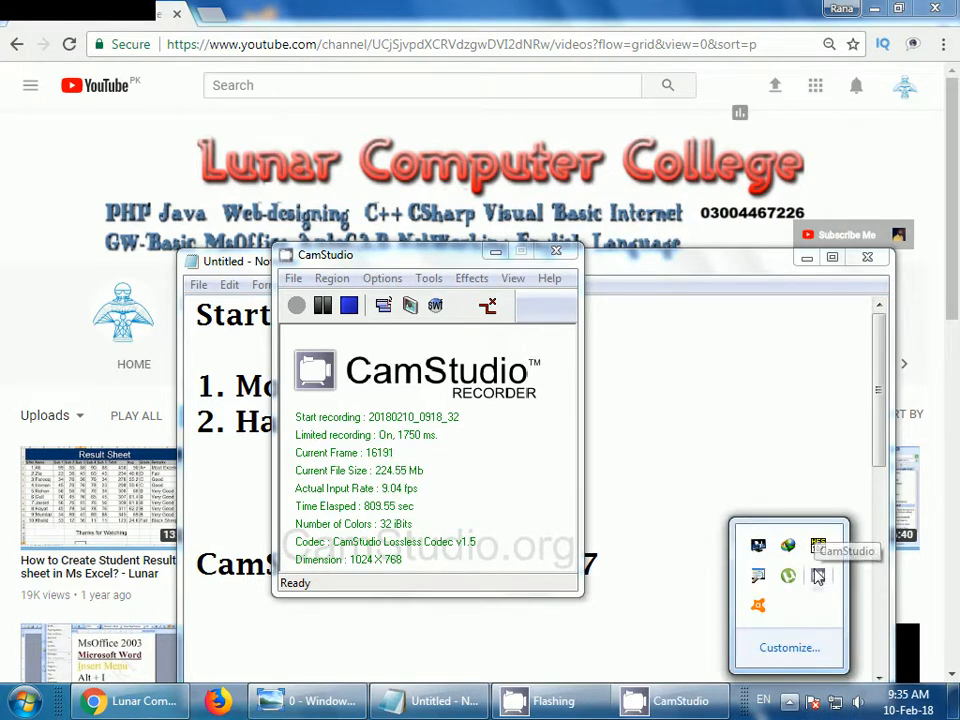
click(759, 577)
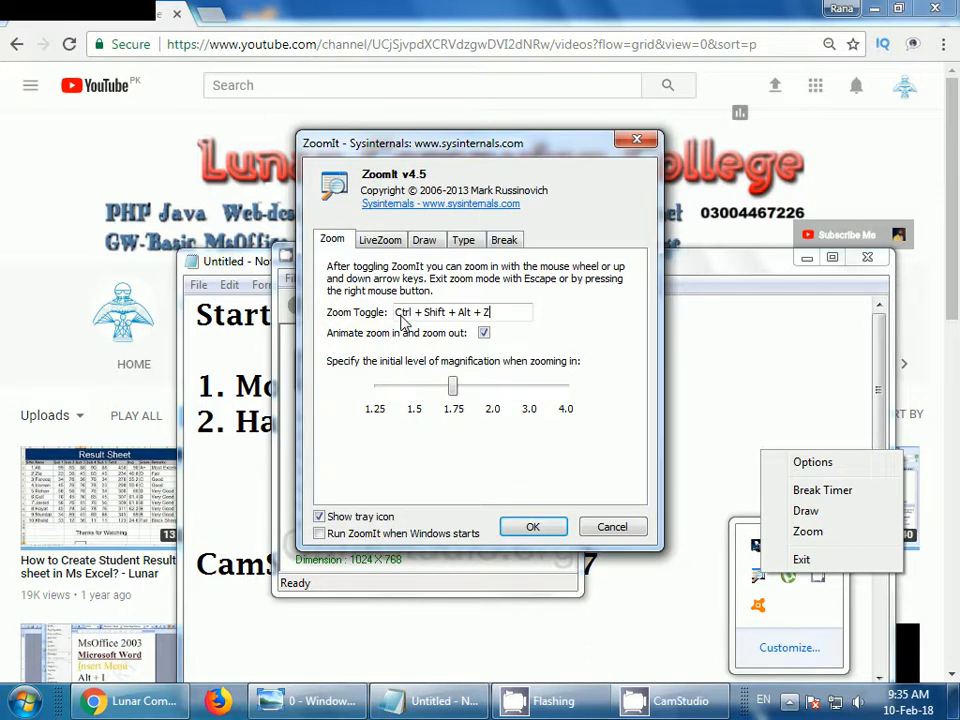
click(332, 243)
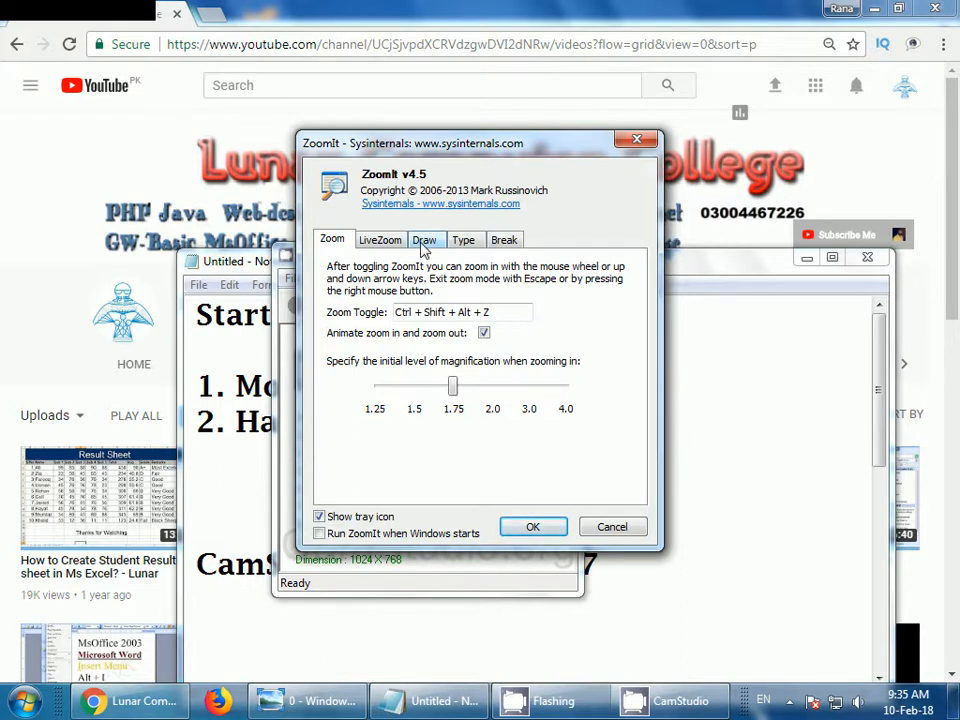
click(424, 242)
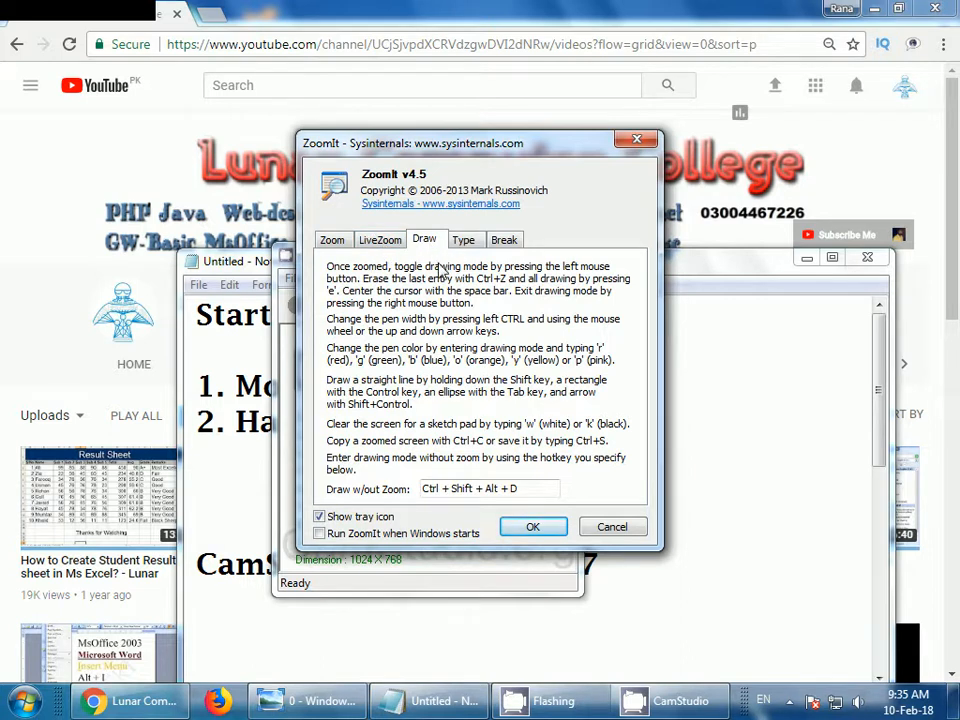
click(611, 528)
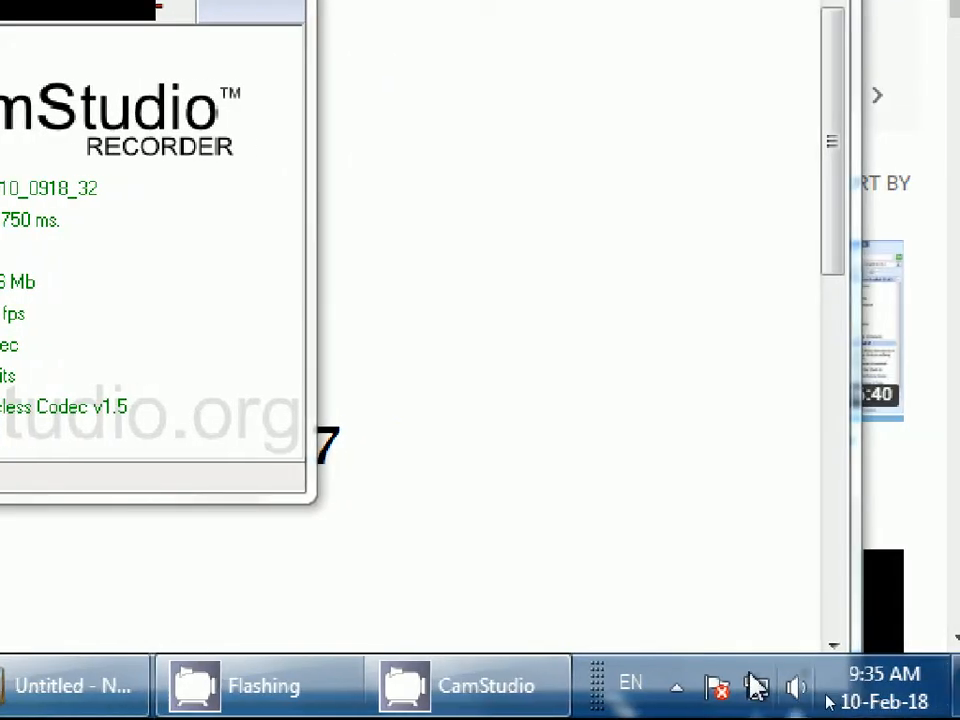
- With the screen magnified, examine the Draw instructions for pen width, colours and shapes in the ZoomIt options, and cancel
click(676, 688)
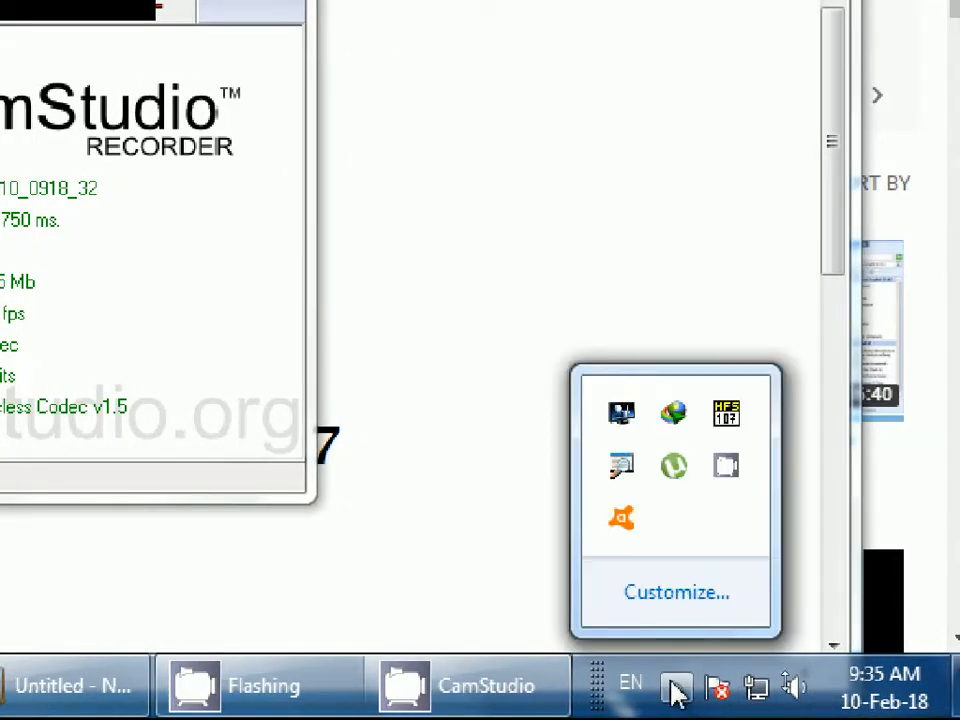
right_click(626, 467)
click(708, 265)
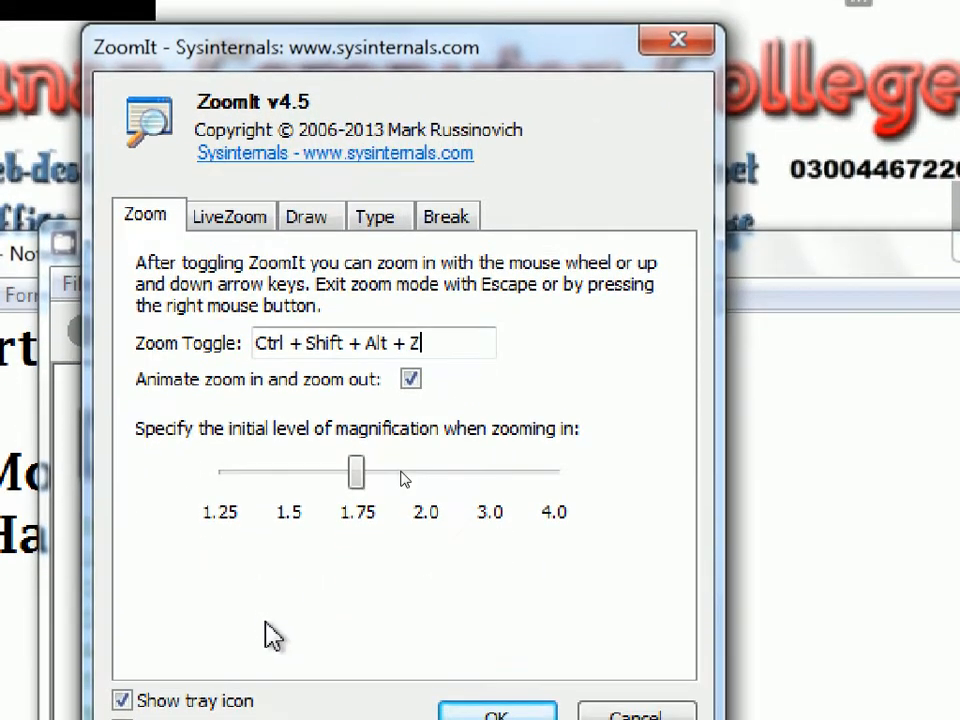
click(306, 210)
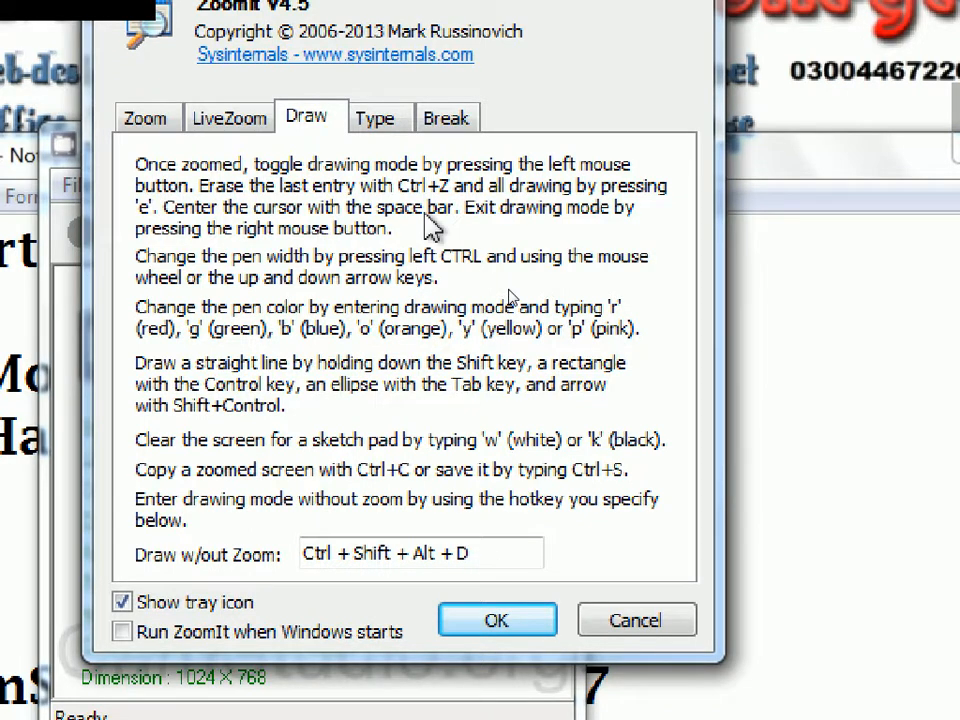
click(630, 622)
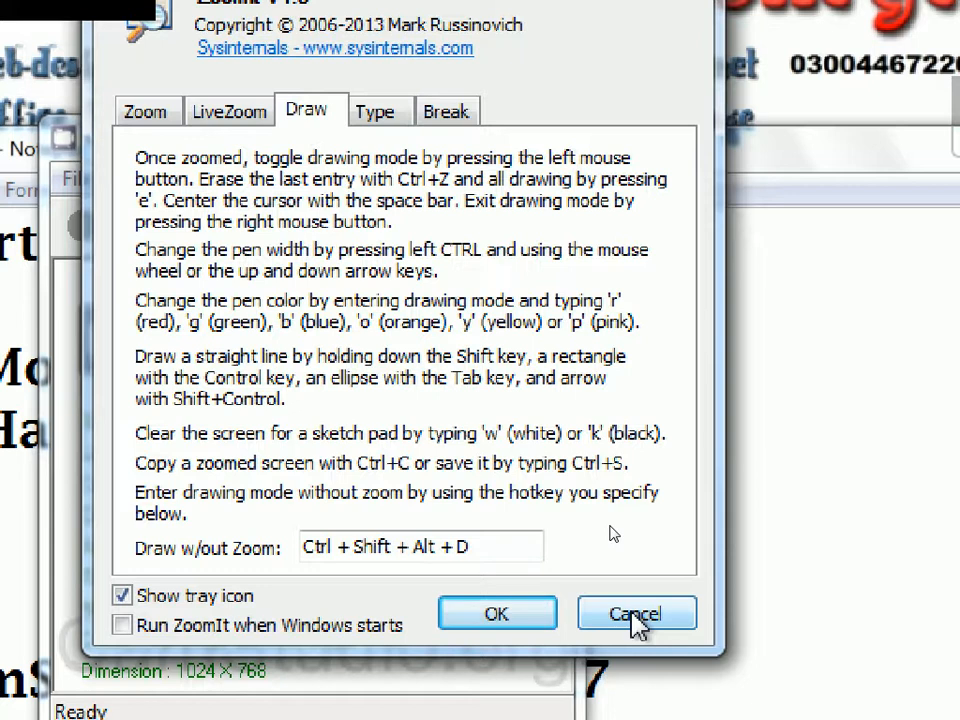
click(635, 614)
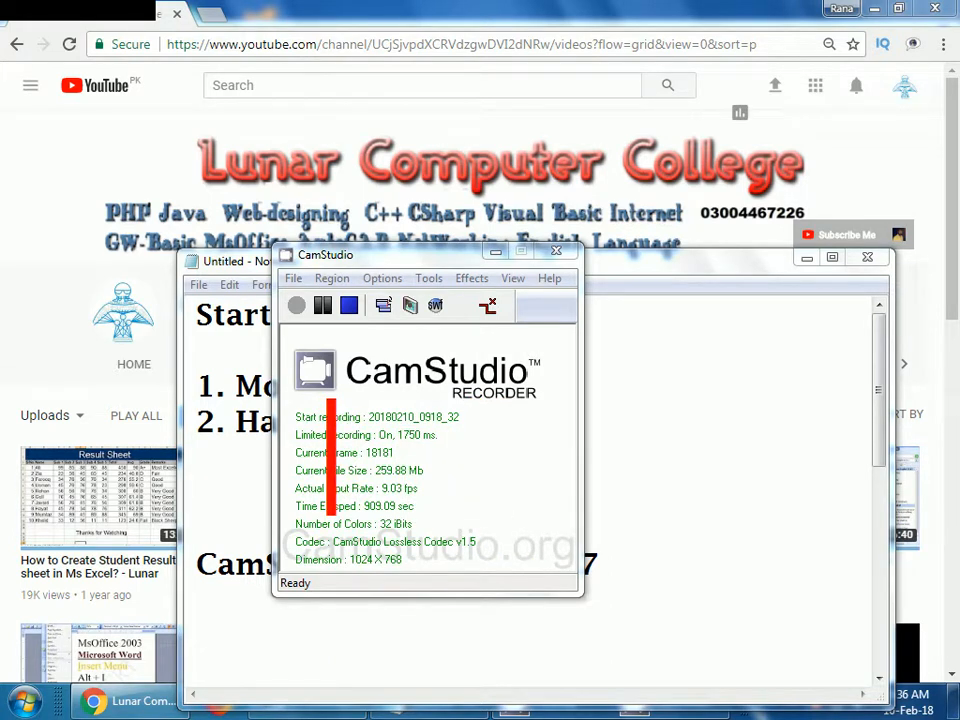
- Draw a red rectangle over the CamStudio recording statistics, and straight lines and arrows across the screen in ZoomIt's drawing mode
drag(295, 405, 481, 530)
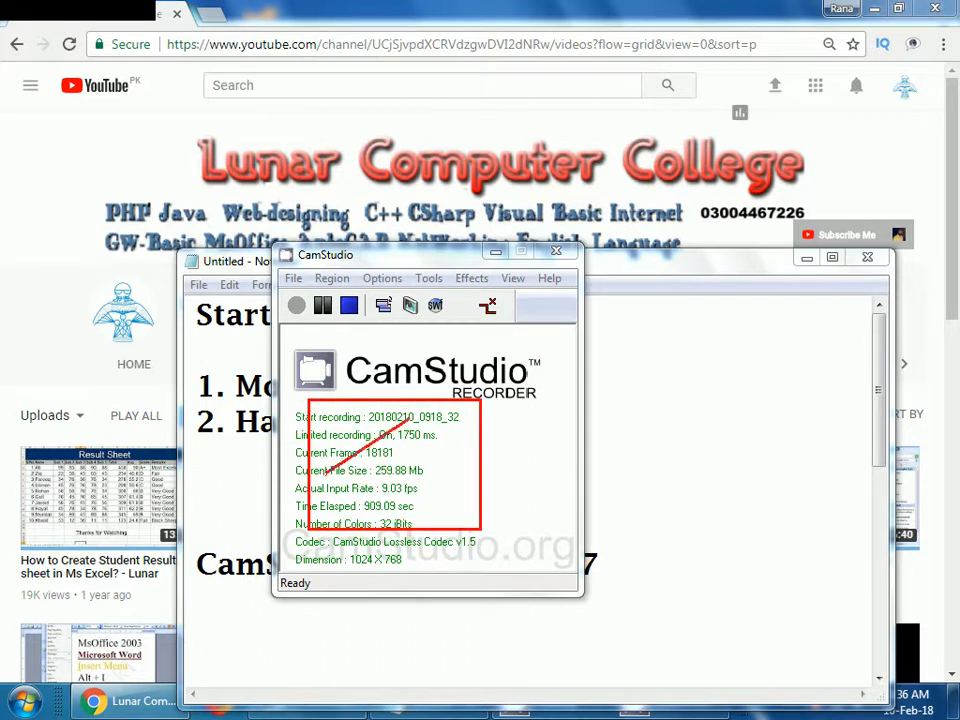
drag(326, 474, 528, 333)
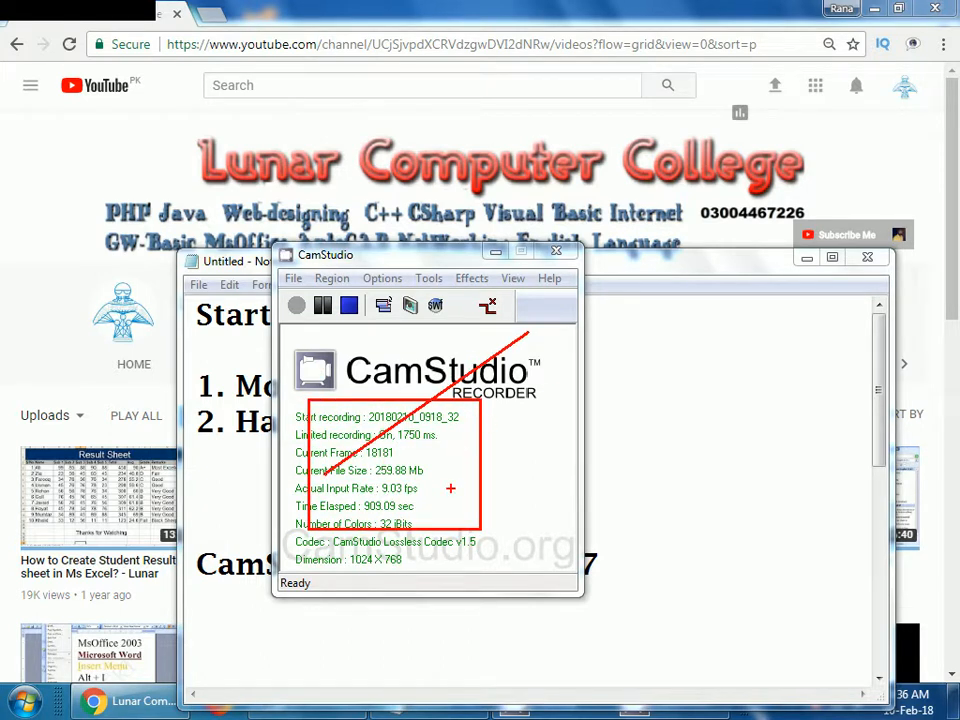
mouse_move(457, 491)
mouse_down()
mouse_move(643, 394)
mouse_move(650, 376)
mouse_up()
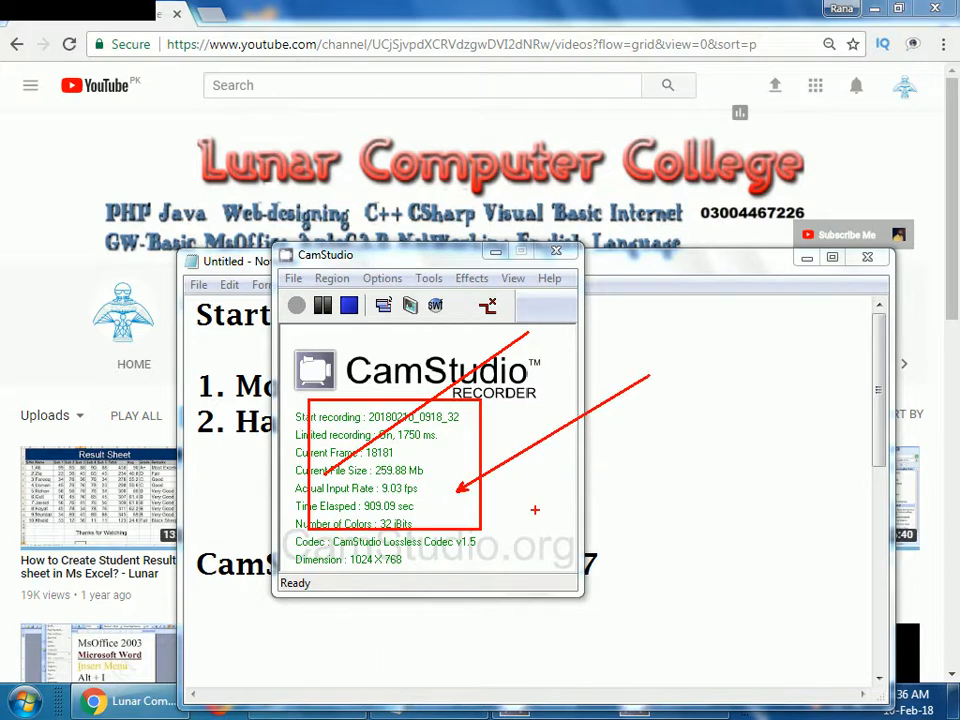
mouse_move(740, 300)
mouse_down()
mouse_move(667, 439)
mouse_move(567, 556)
mouse_up()
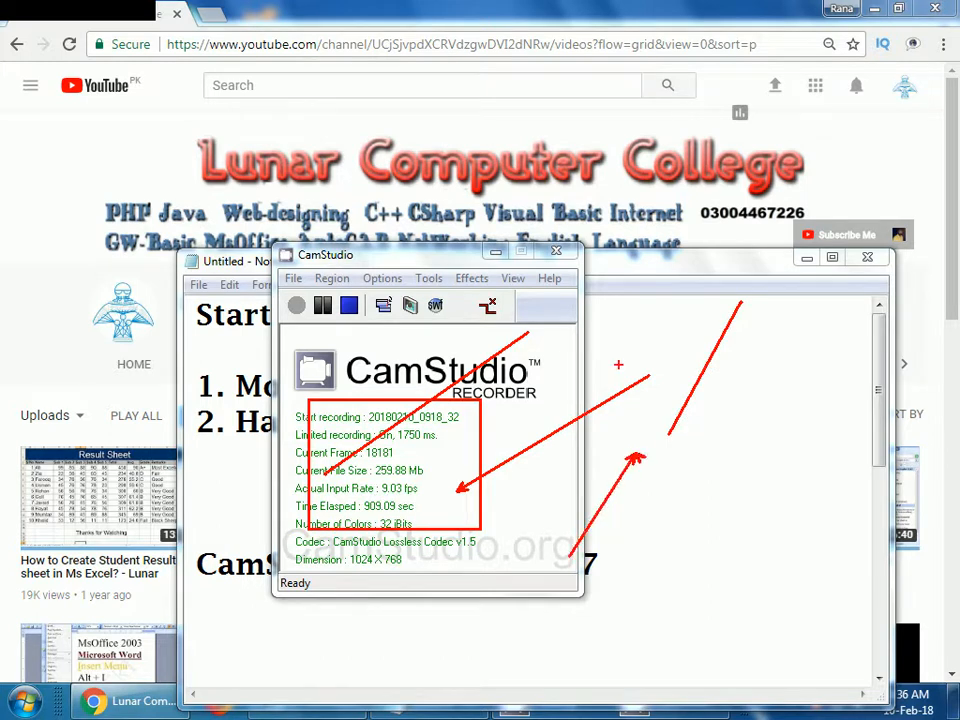
- Draw two more arrows and a freehand line around the CamStudio window in ZoomIt's drawing mode, and exit the drawing mode
drag(641, 290, 552, 393)
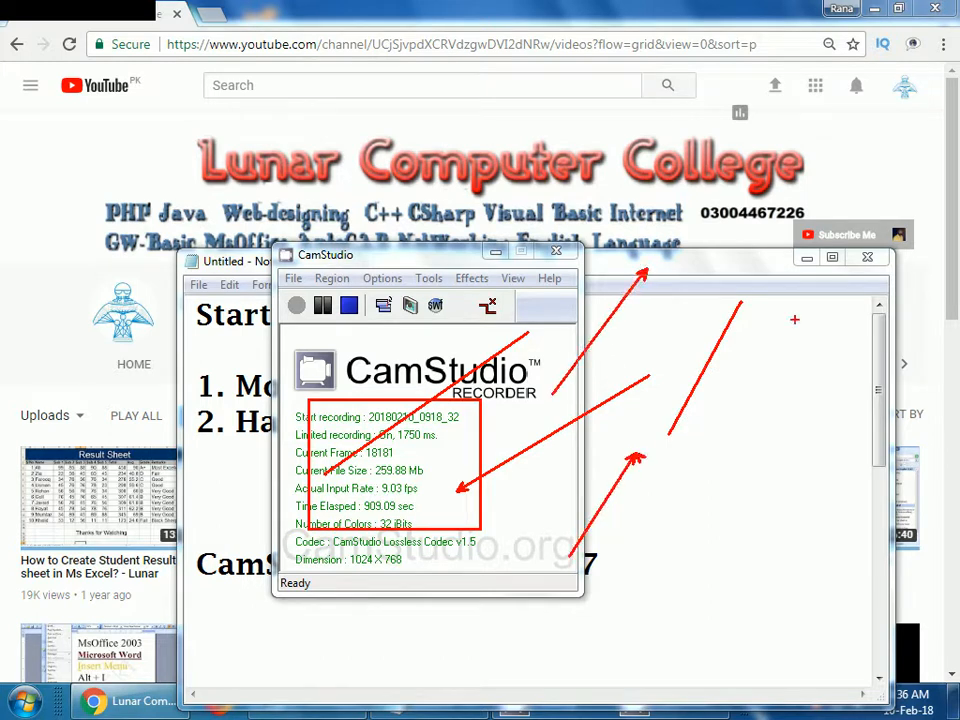
drag(815, 310, 731, 422)
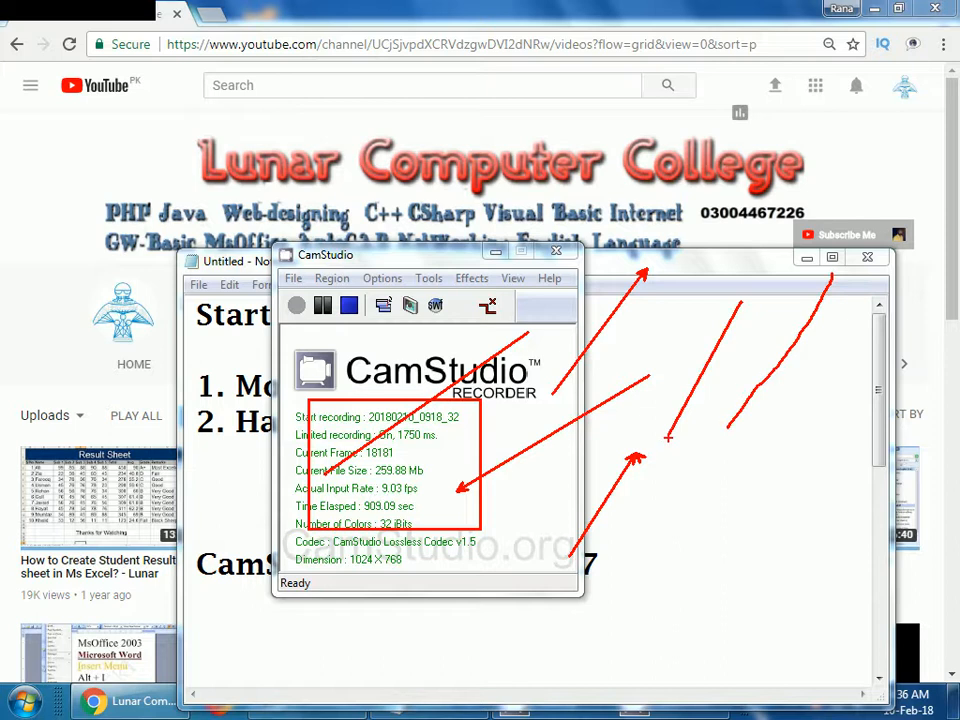
drag(690, 284, 598, 382)
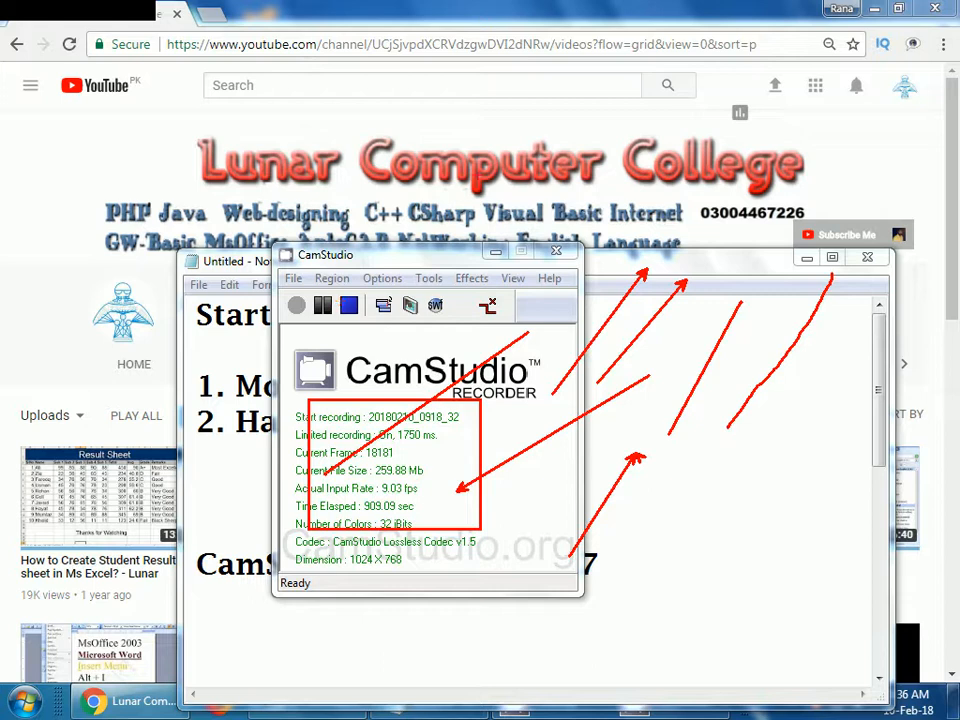
key(Escape)
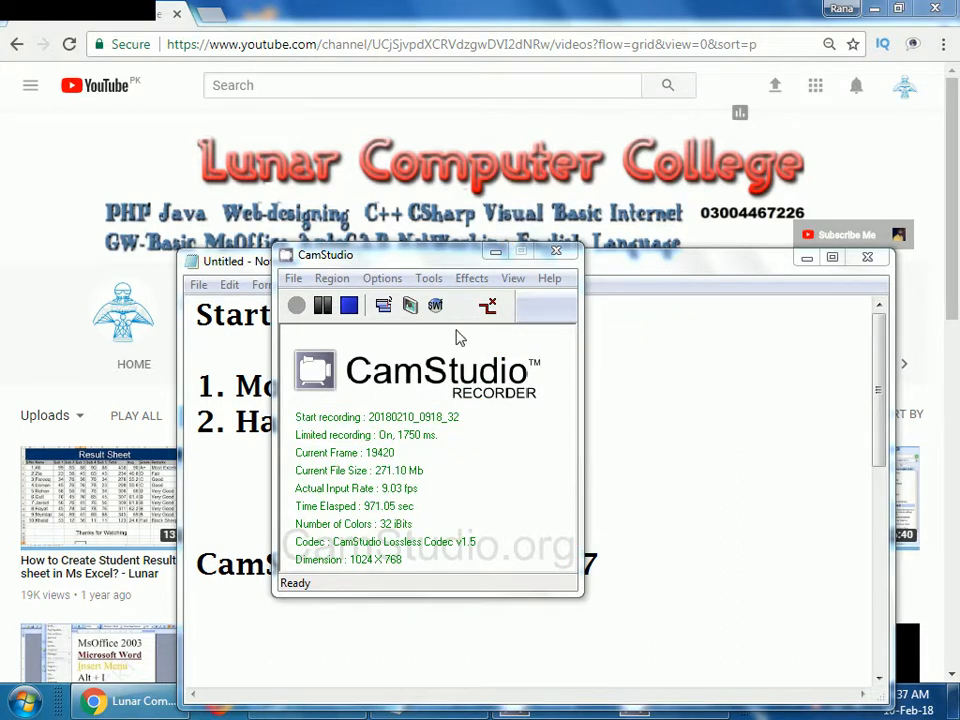
- Shift the CamStudio window slightly and review its audio recording options, annotation tools and capture region choices without changing any
drag(340, 262, 314, 247)
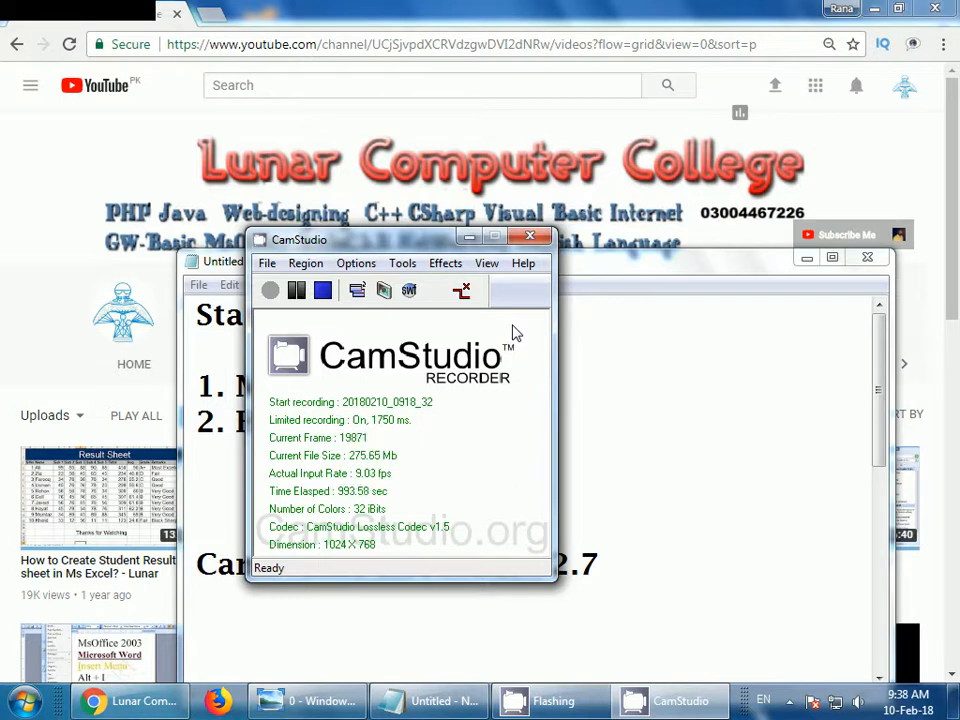
click(355, 264)
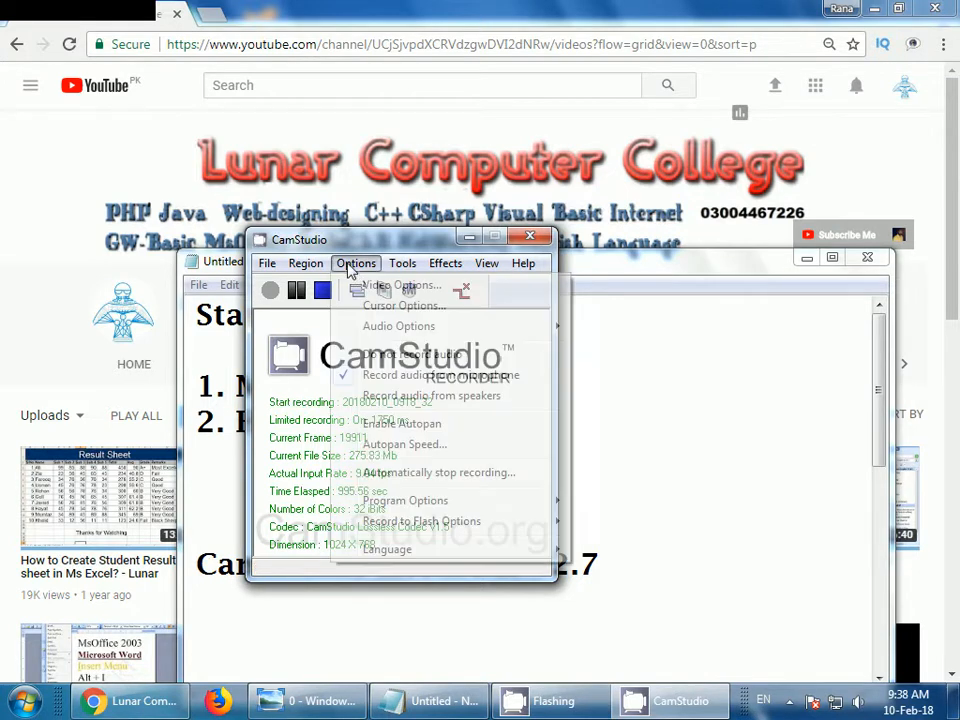
mouse_move(408, 270)
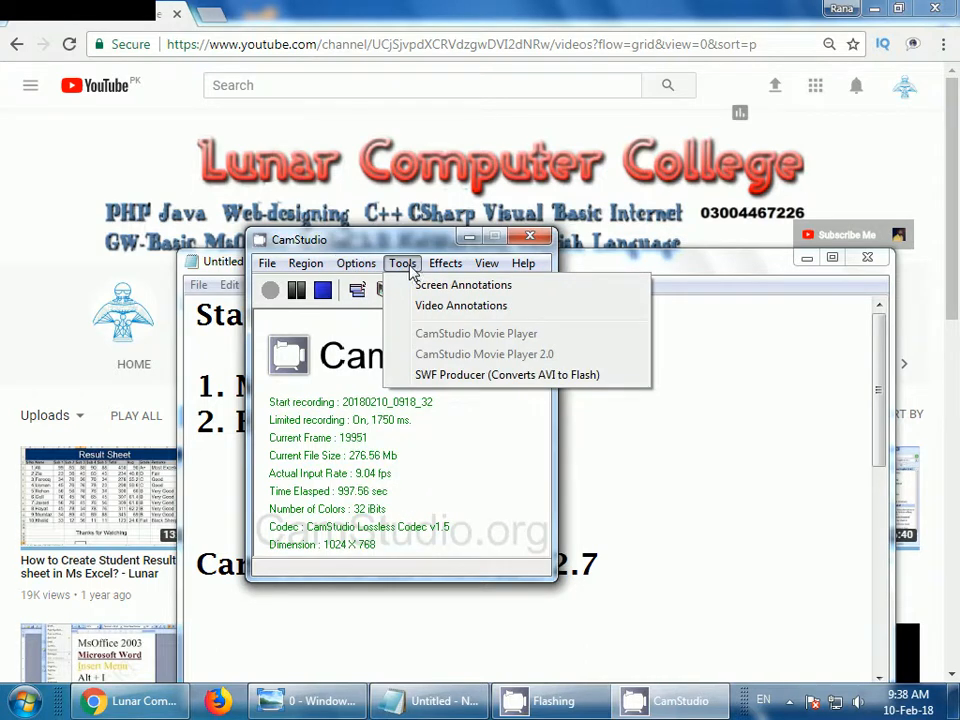
mouse_move(368, 273)
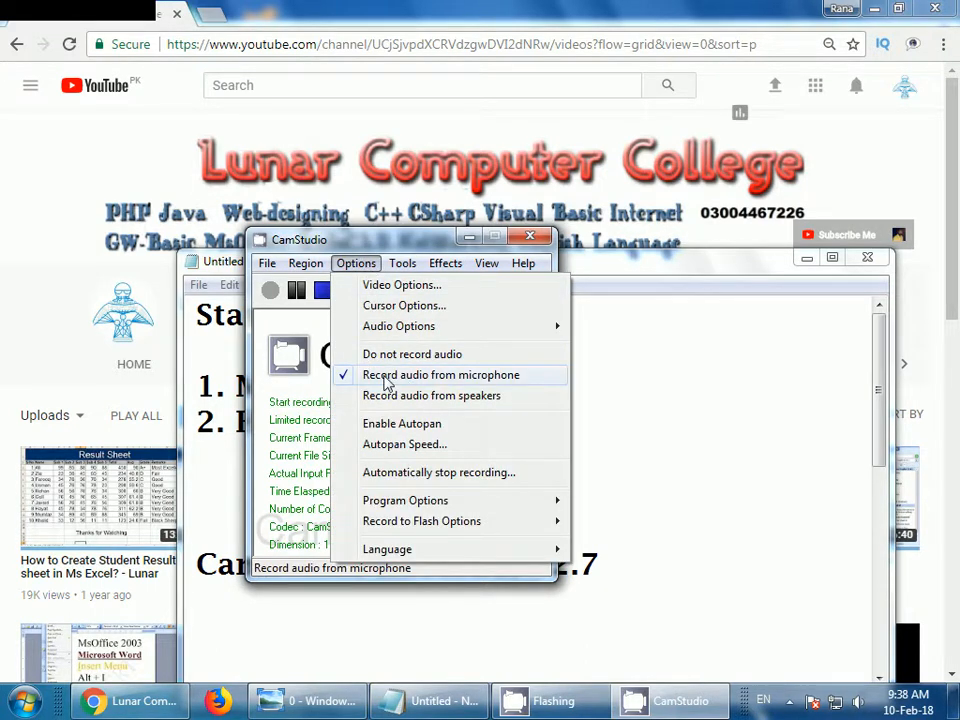
mouse_move(320, 262)
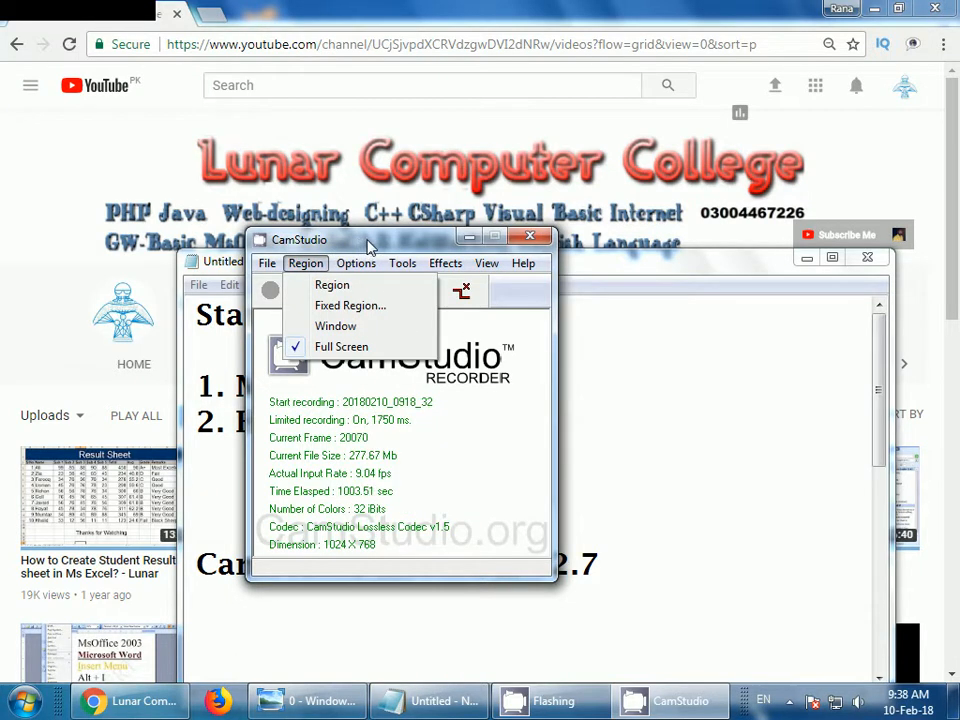
click(369, 246)
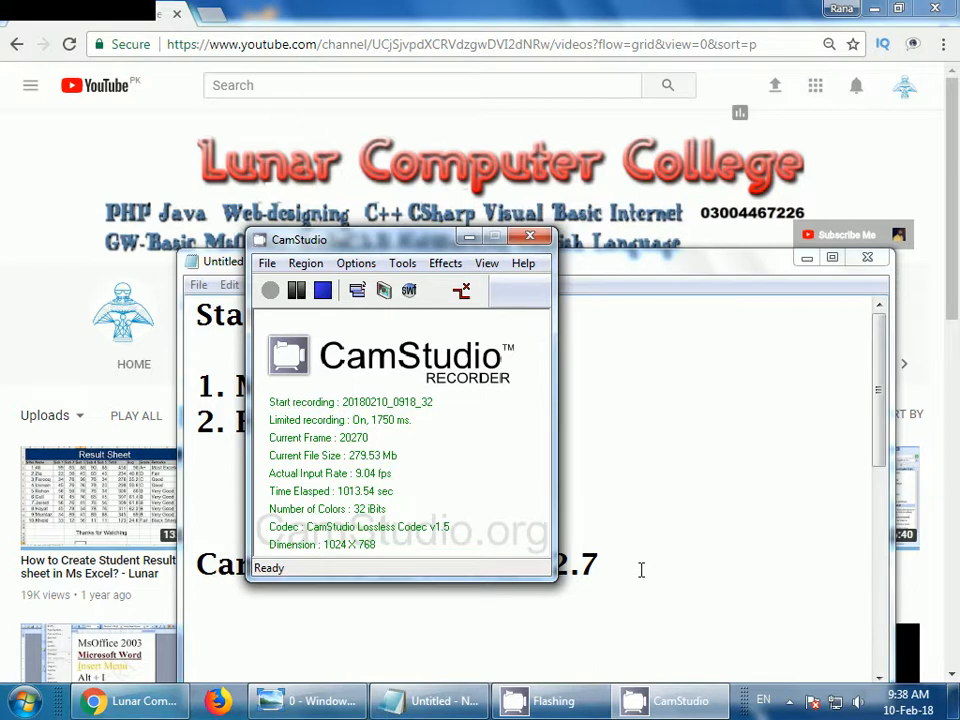
- Bring up the Notepad notes over the YouTube channel page and remove one blank line above "CamStudio Recorder v2.7"
click(148, 706)
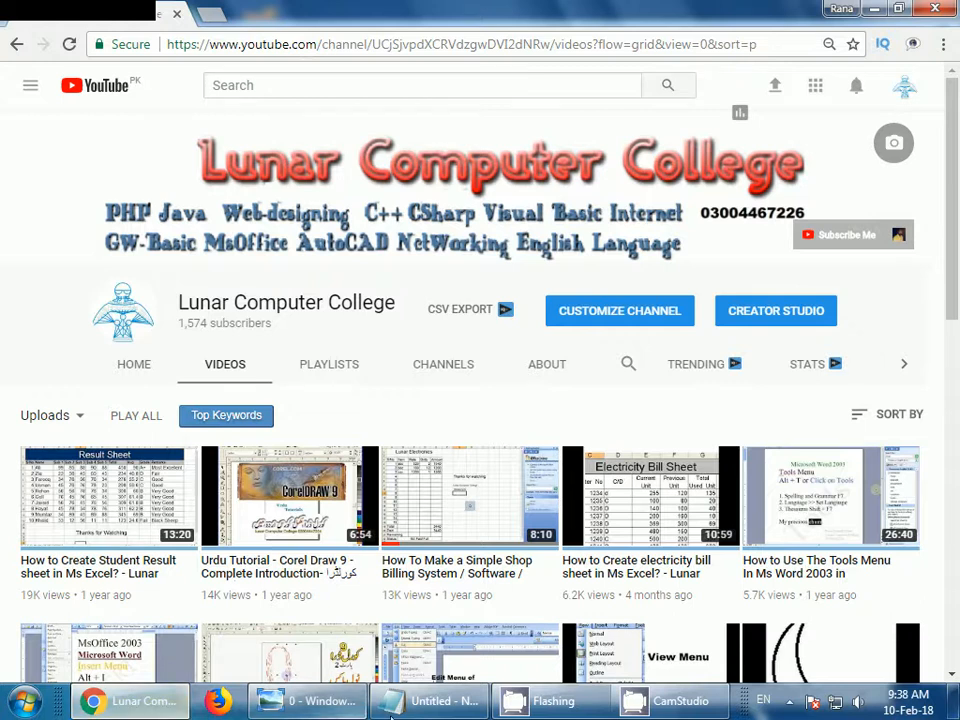
click(428, 701)
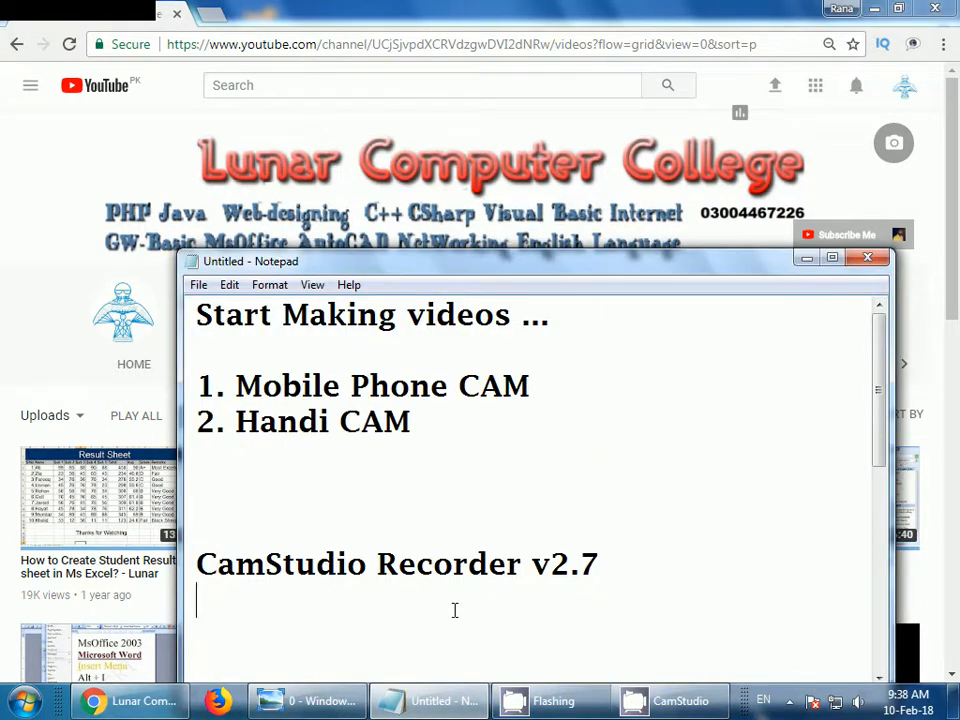
key(Up)
key(Up)
key(Up)
key(Delete)
key(Down)
key(Down)
key(Down)
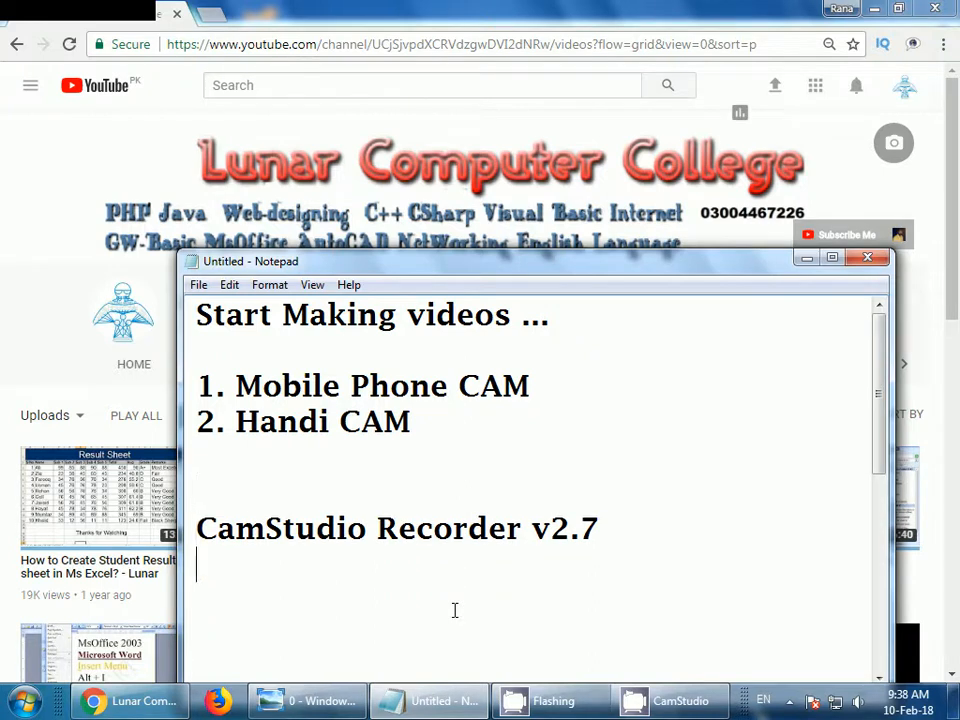
- Delete the blank lines between "CamStudio Recorder v2.7" and "CamStudio Lossless Codec v1.5" in the notes
key(Delete)
key(Delete)
key(Delete)
key(Delete)
key(Delete)
key(Delete)
key(Delete)
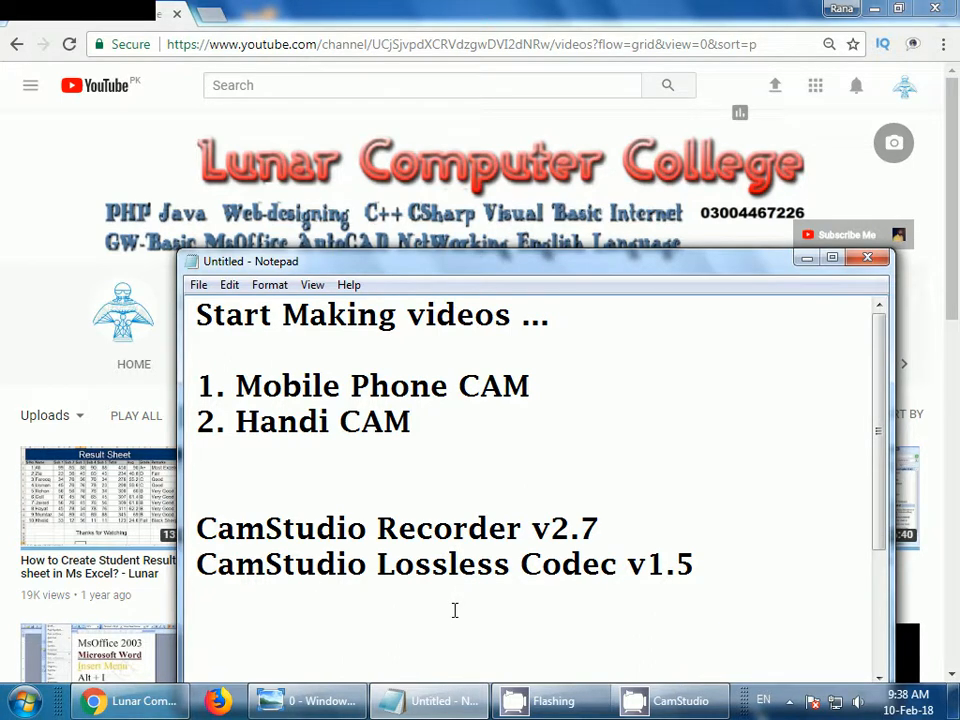
- Place "ZoomIt" on the line directly beneath "CamStudio Lossless Codec v1.5" with no blank lines between, and put the cursor after it
key(Down)
key(Delete)
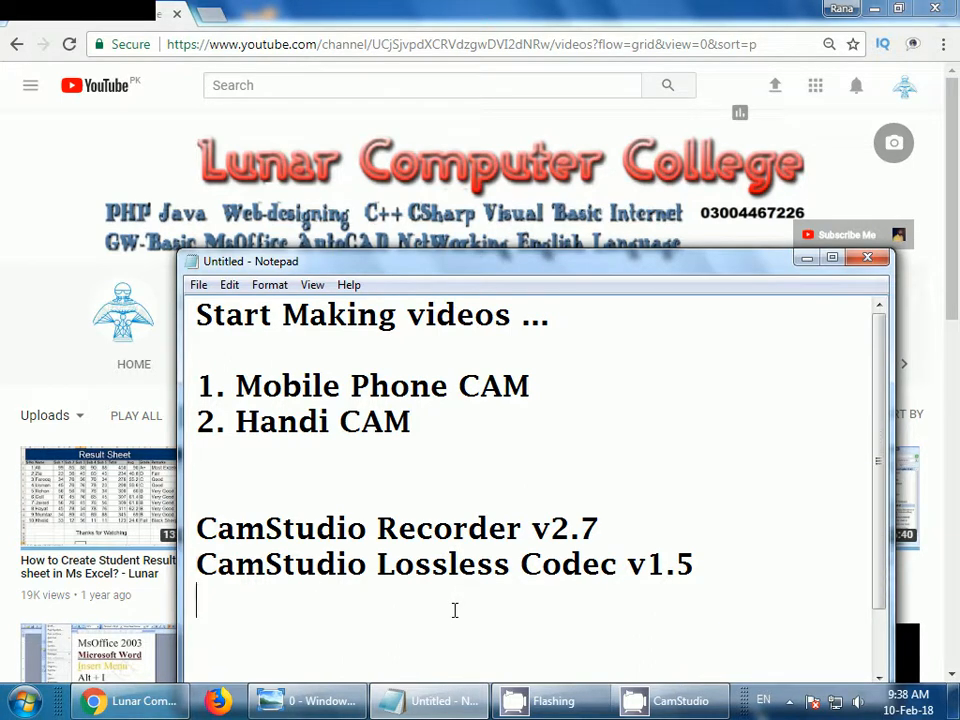
key(Return)
text(ZoomIt)
key(Home)
key(BackSpace)
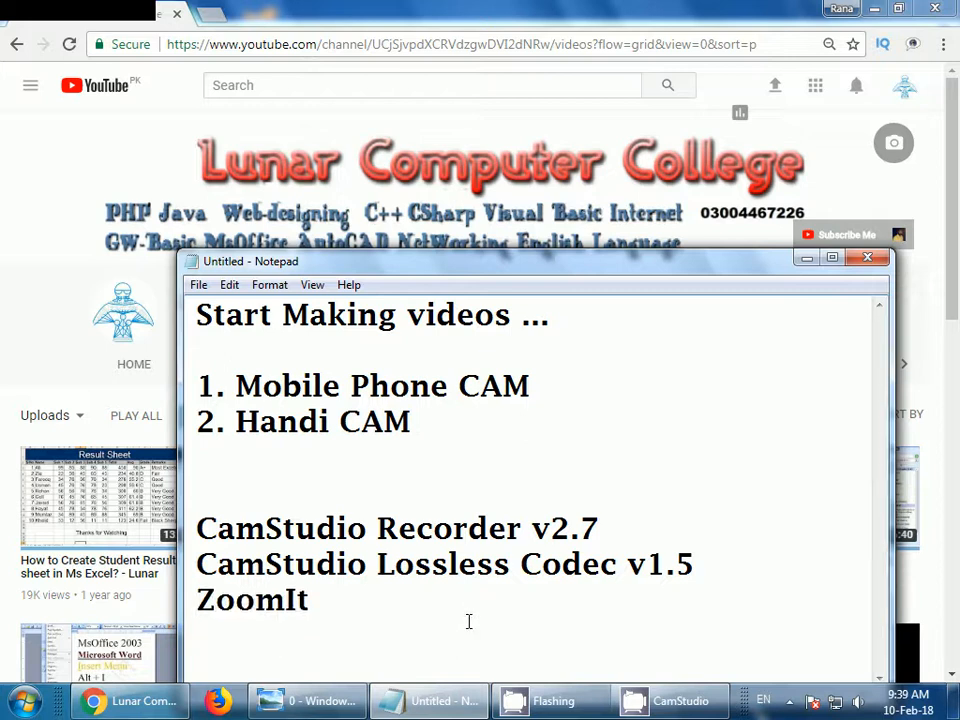
click(380, 611)
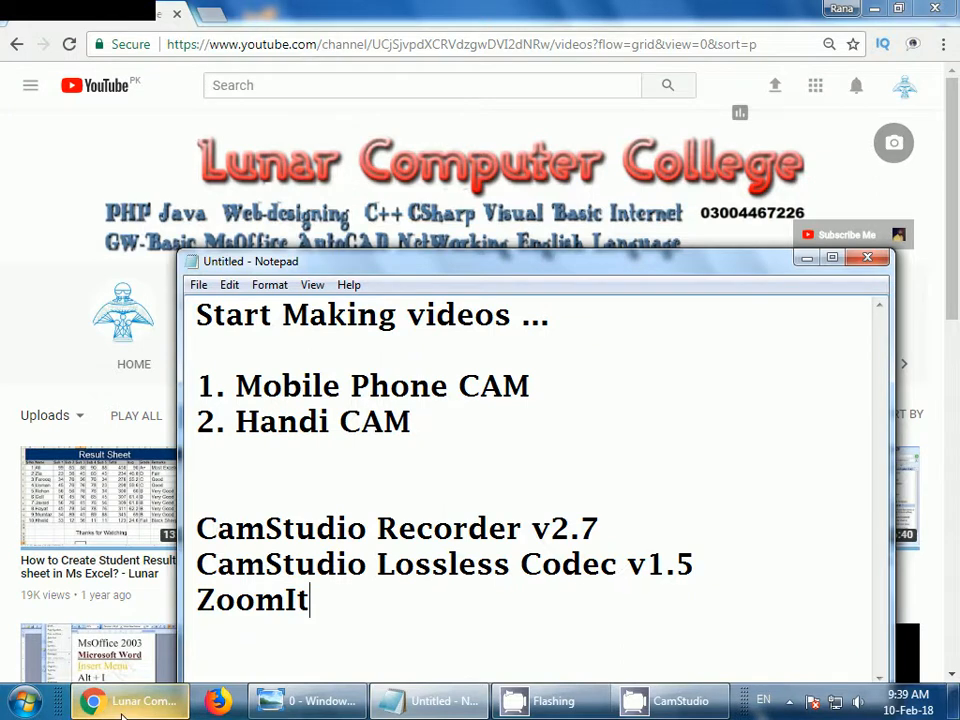
- Show the YouTube course title image in Windows Photo Viewer and return to the channel's videos page in Chrome
click(305, 708)
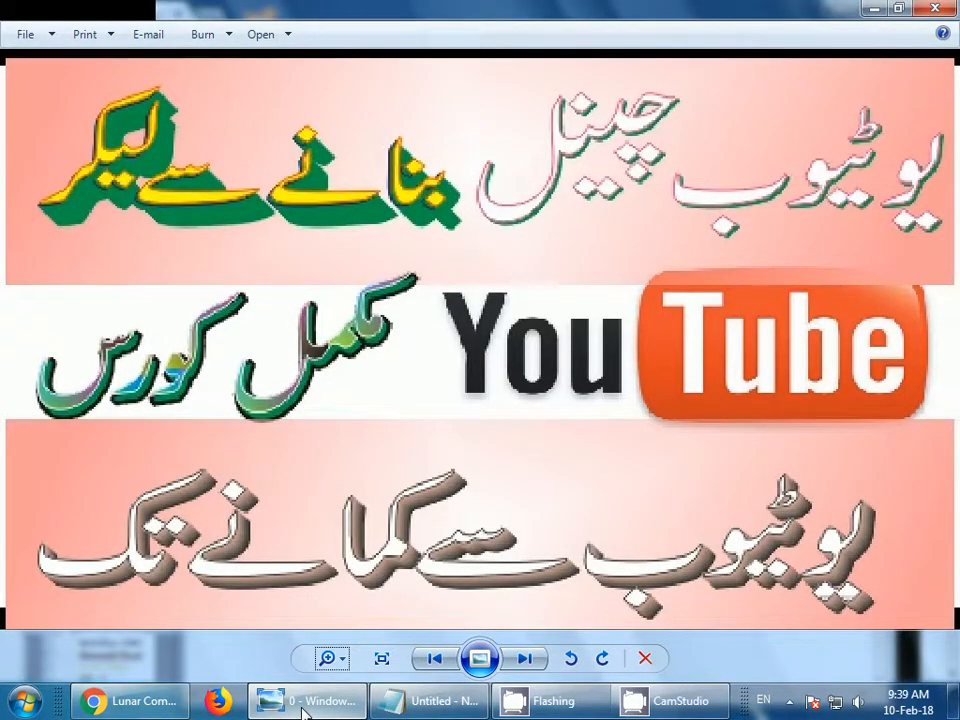
click(125, 701)
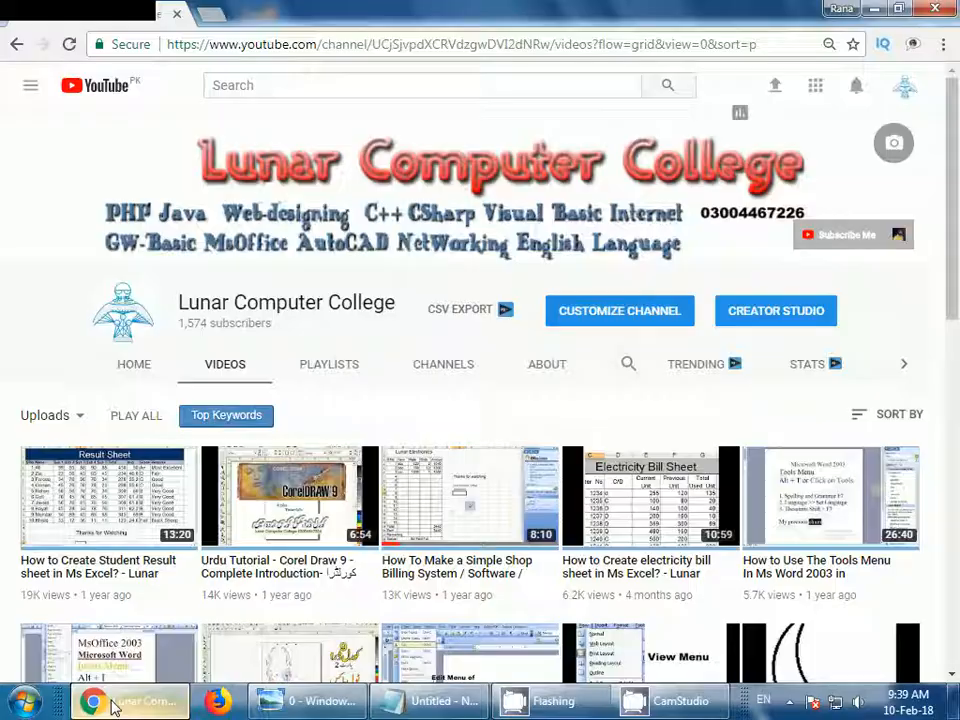